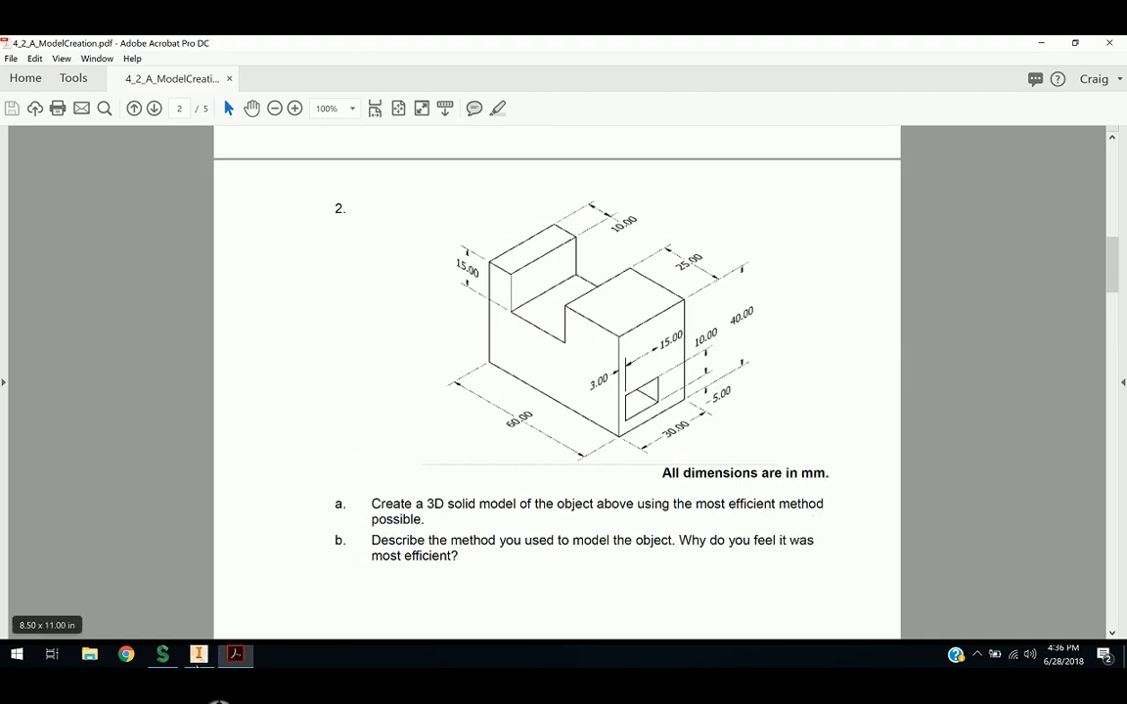
Switch to Inventor and create a new part from the metric Standard (mm).ipt template
click(199, 654)
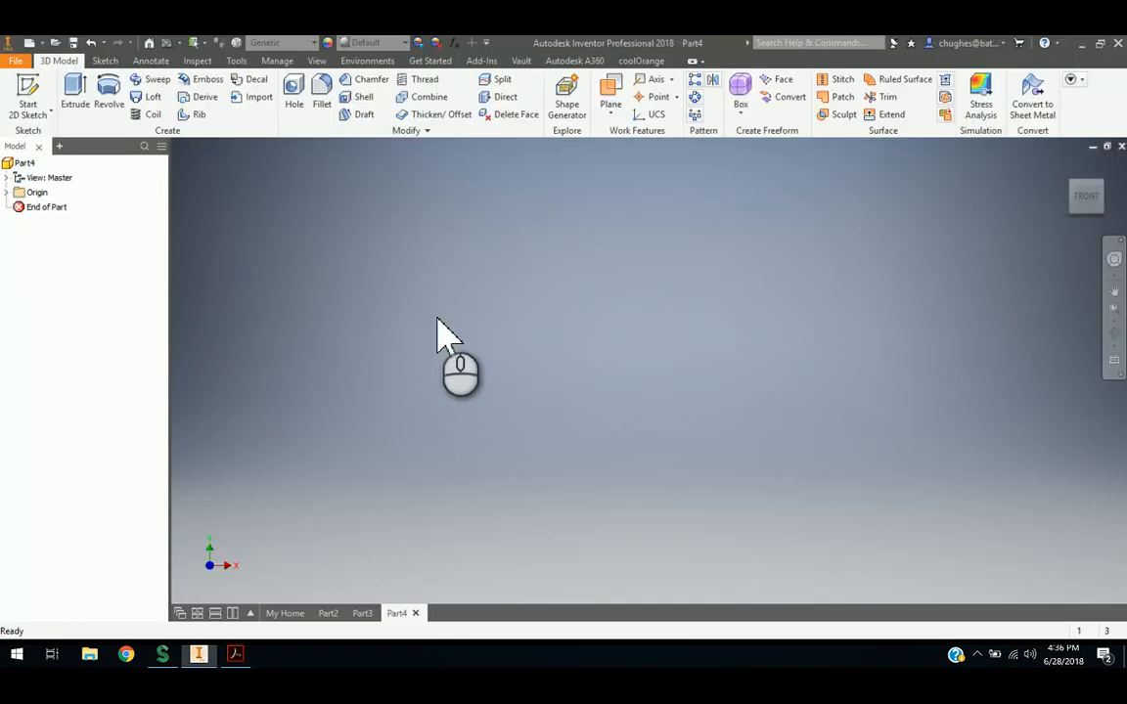
click(29, 43)
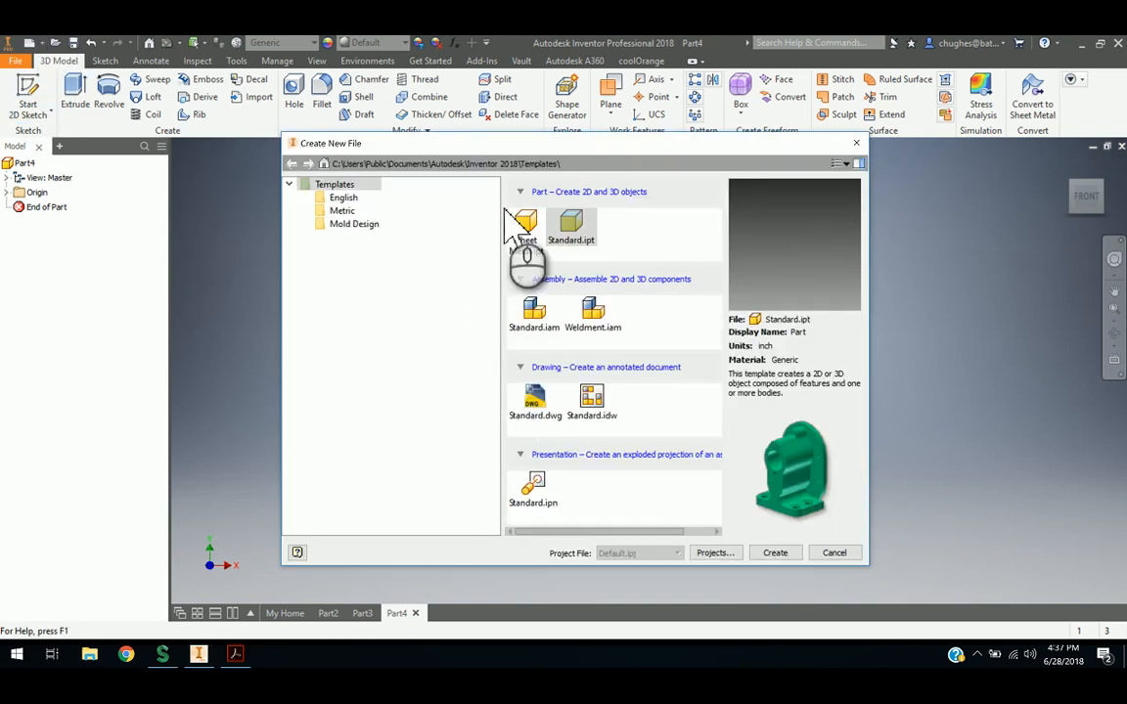
click(587, 227)
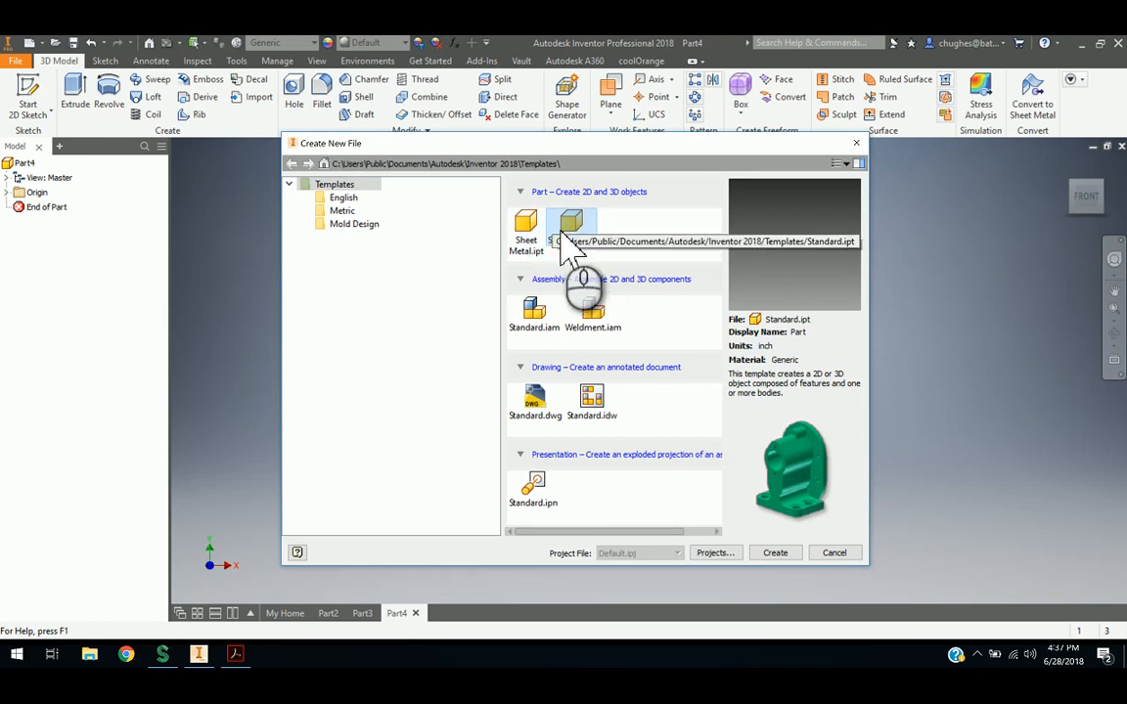
click(358, 216)
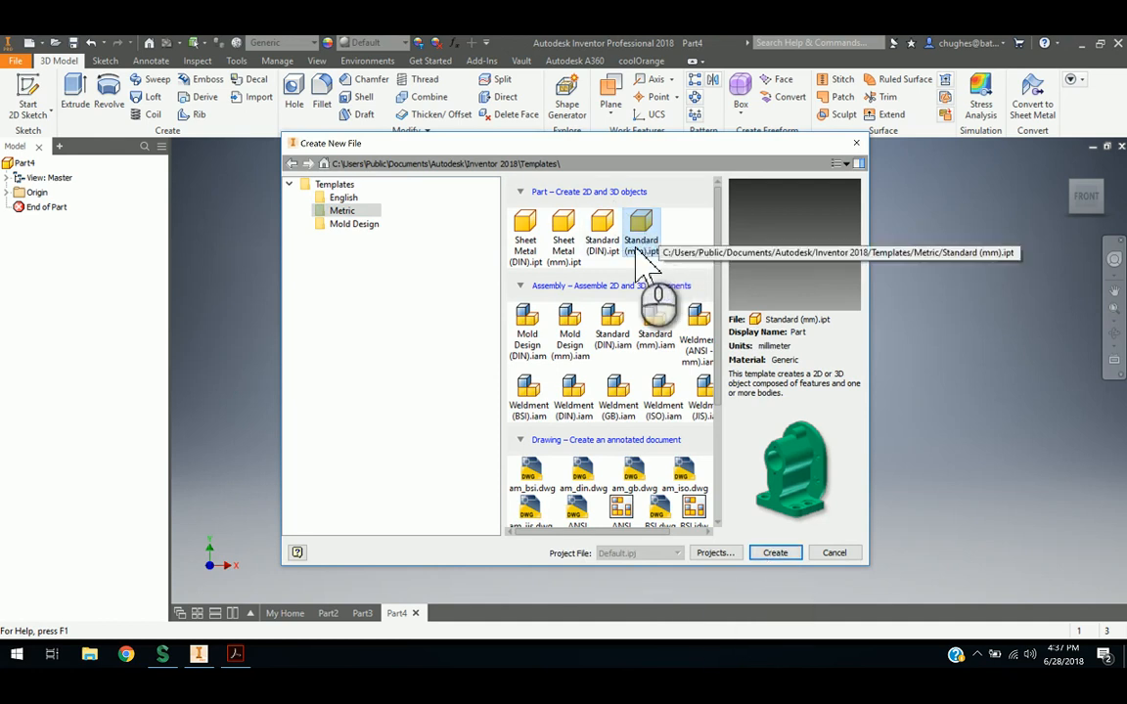
click(777, 554)
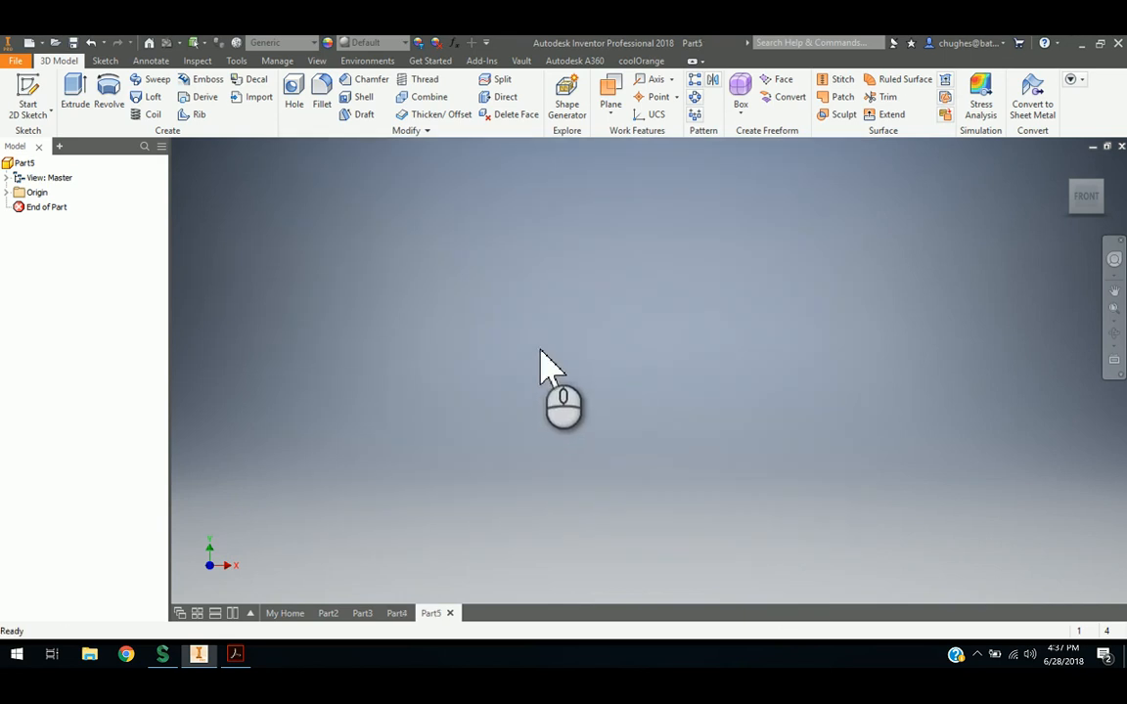
Start a 2D sketch on the front XY plane and consult the block's dimensions in the 4_2_A_ModelCreation PDF
click(31, 94)
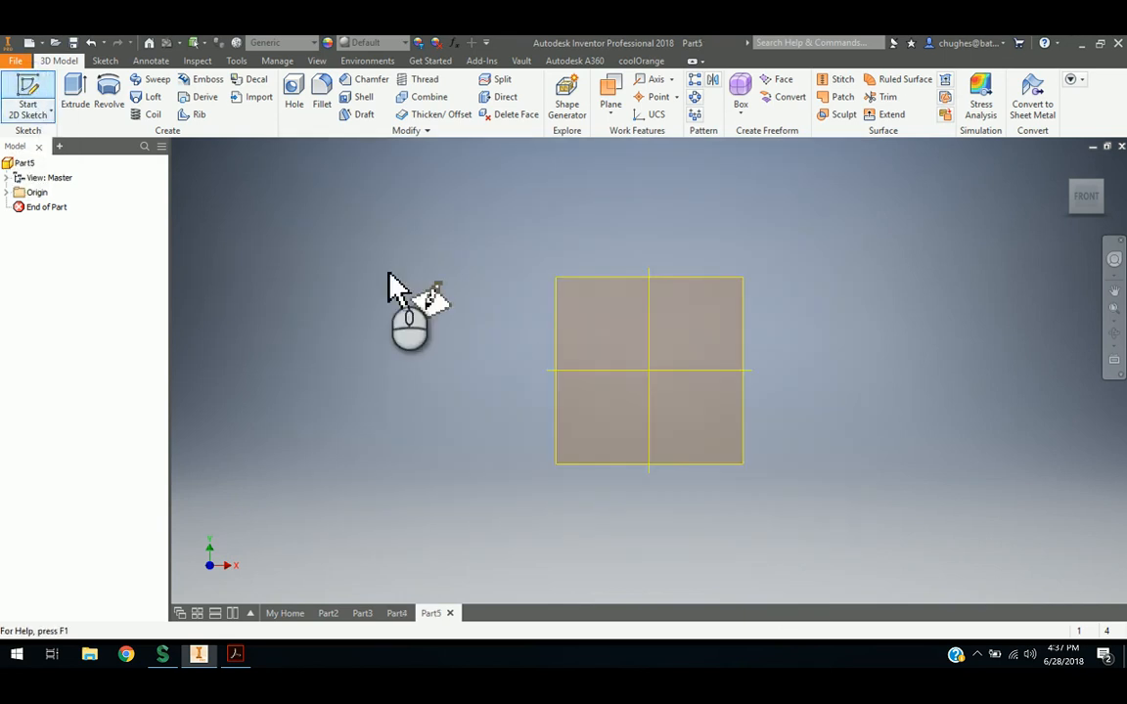
click(594, 253)
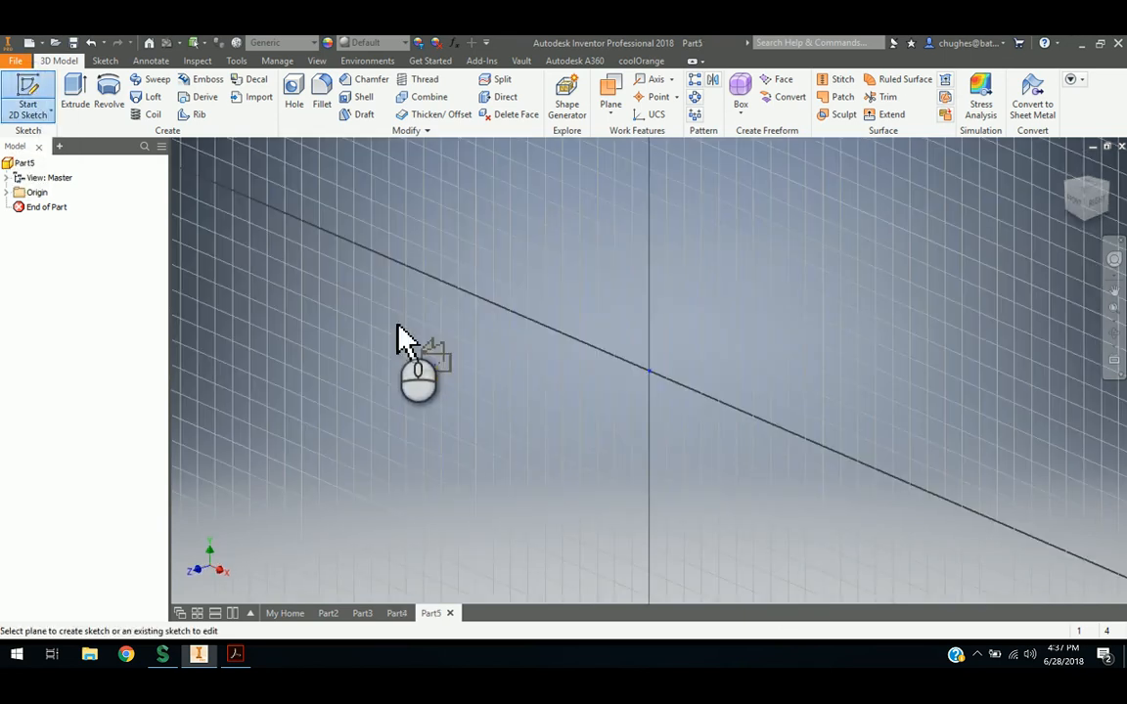
click(235, 655)
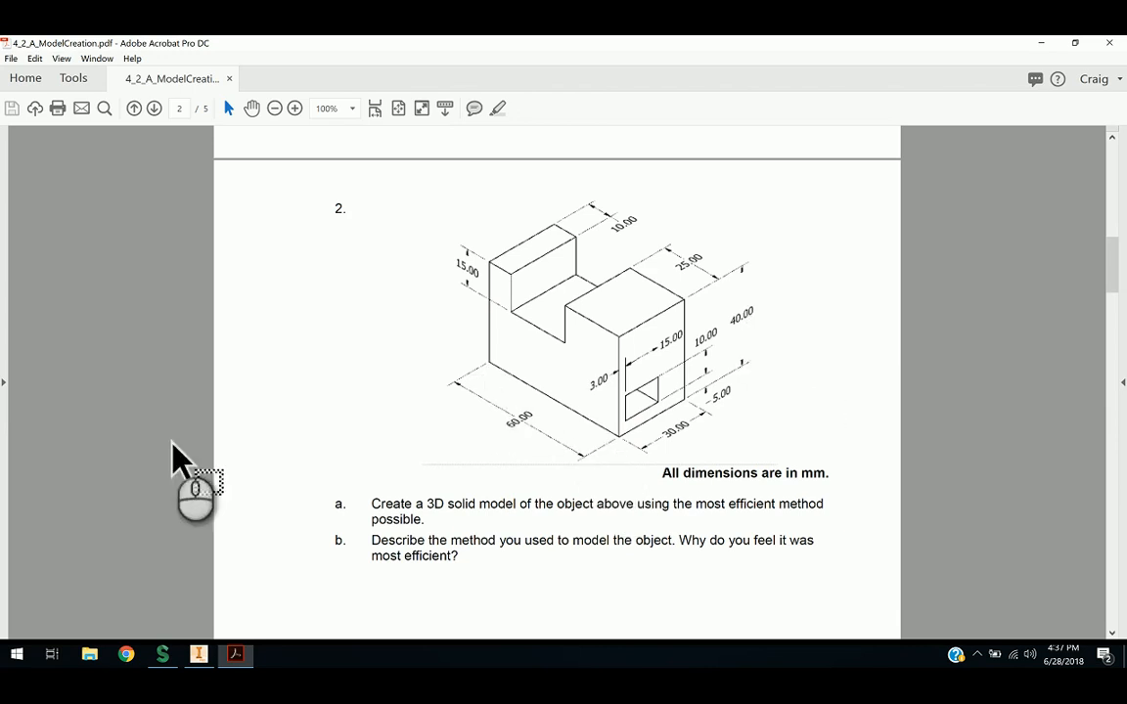
click(195, 658)
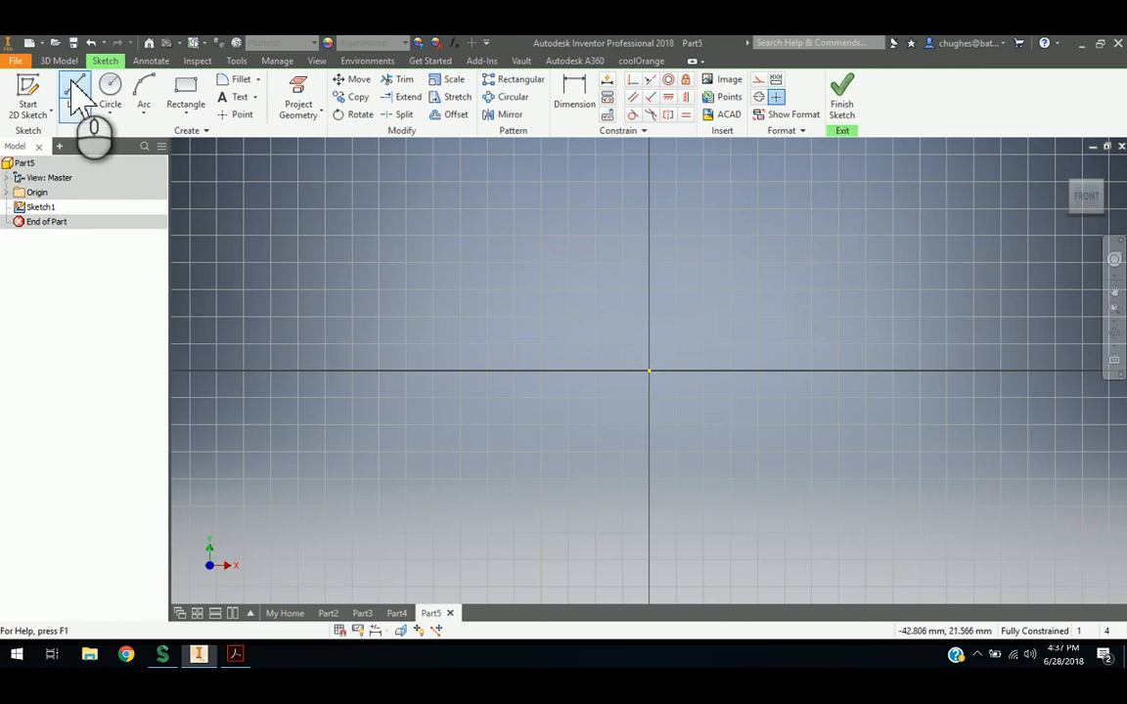
Sketch a two-point rectangle about 46 mm wide, with its lower-left corner on the origin
click(186, 98)
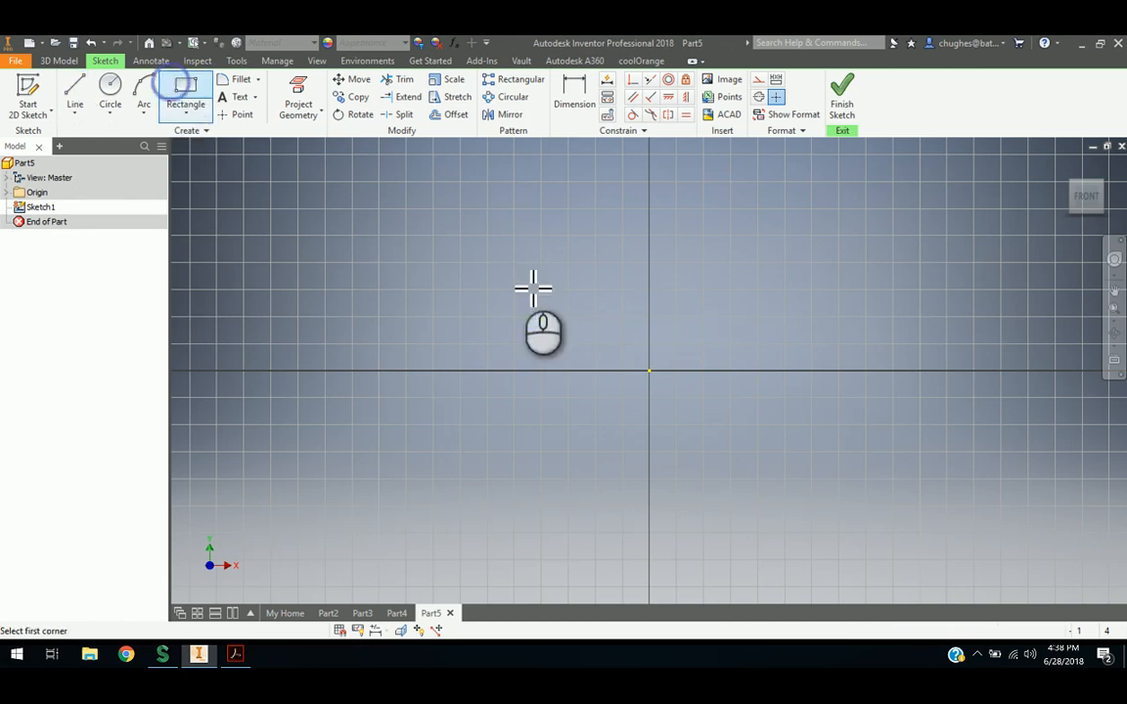
click(650, 371)
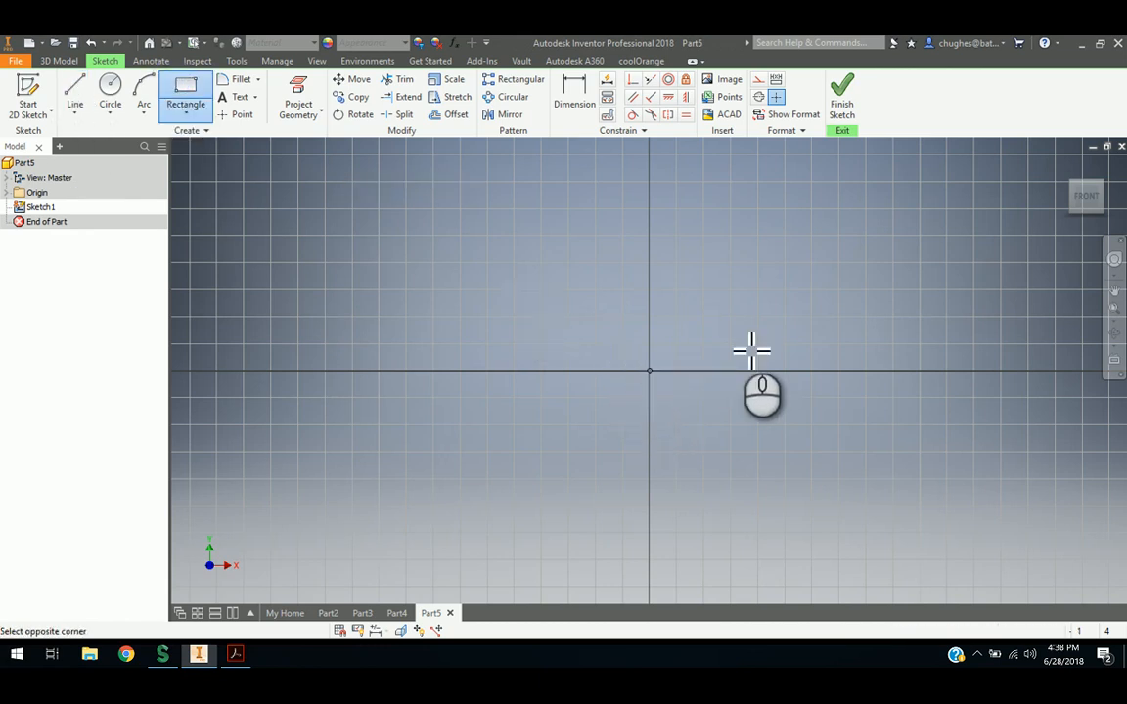
middle_drag(643, 421, 501, 457)
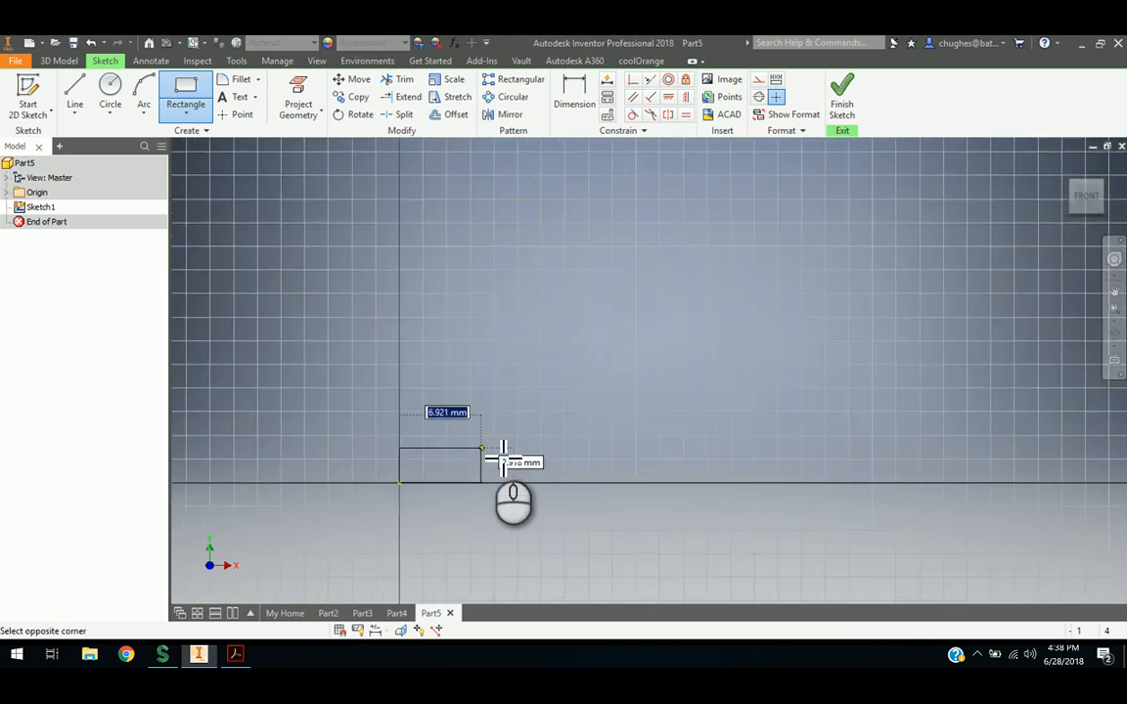
click(752, 292)
right_click(769, 252)
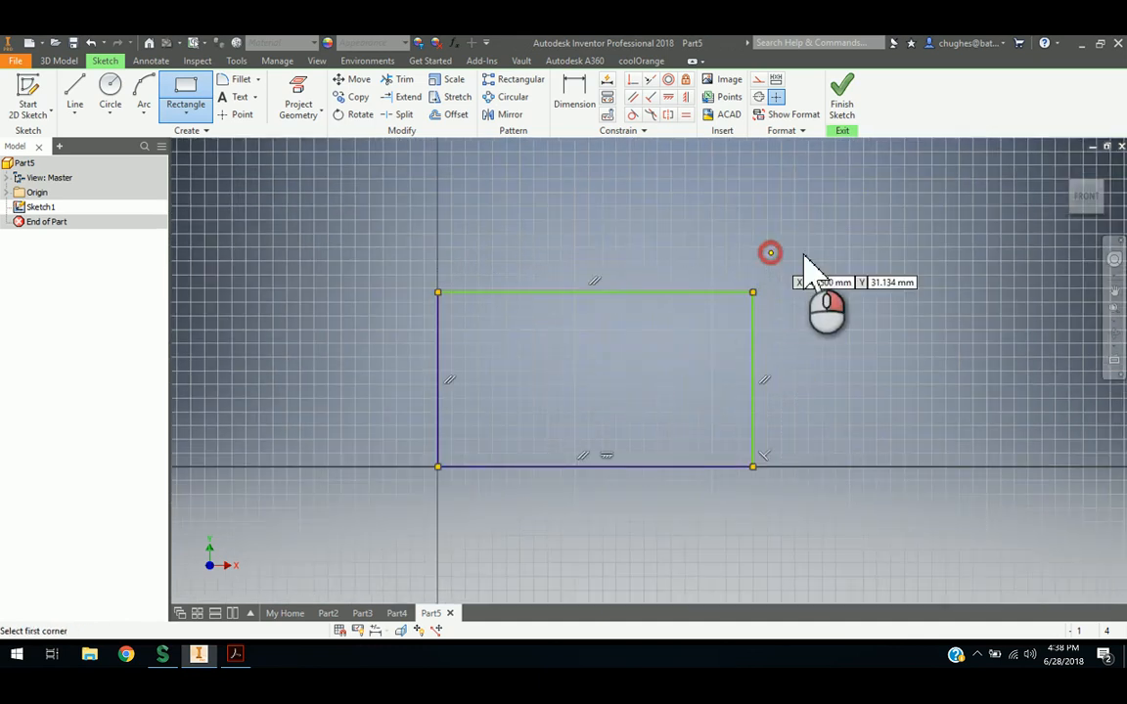
click(812, 254)
Dimension the rectangle to 60 mm wide and 40 mm high
click(574, 98)
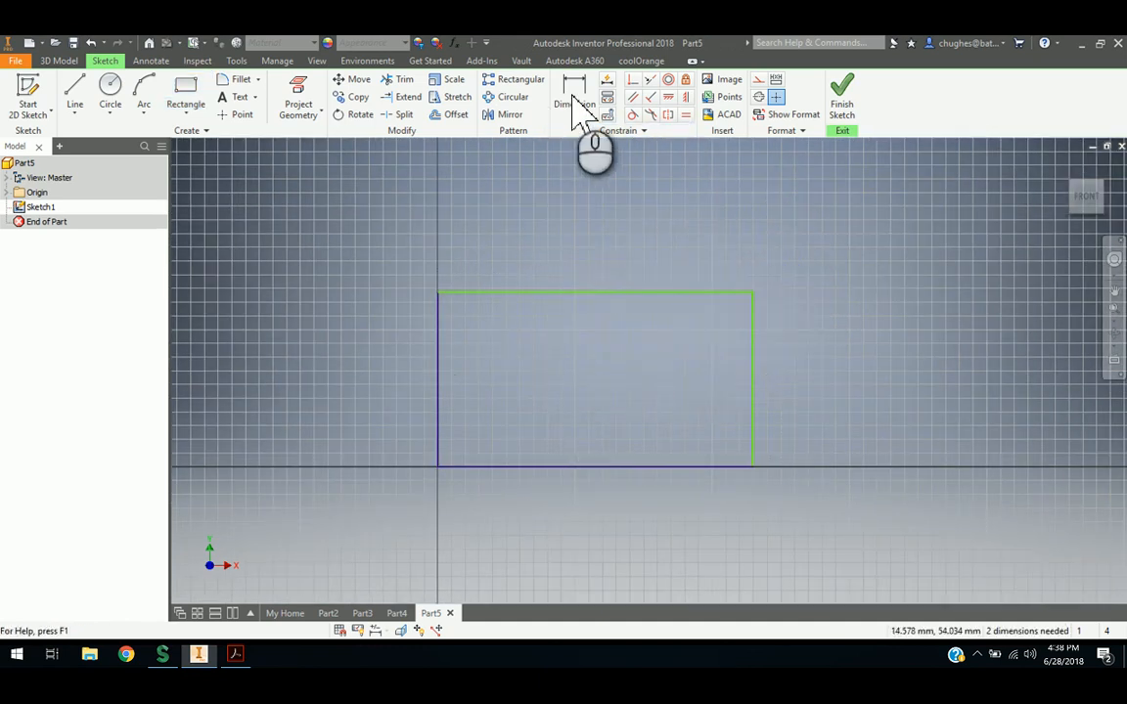
click(588, 467)
click(596, 520)
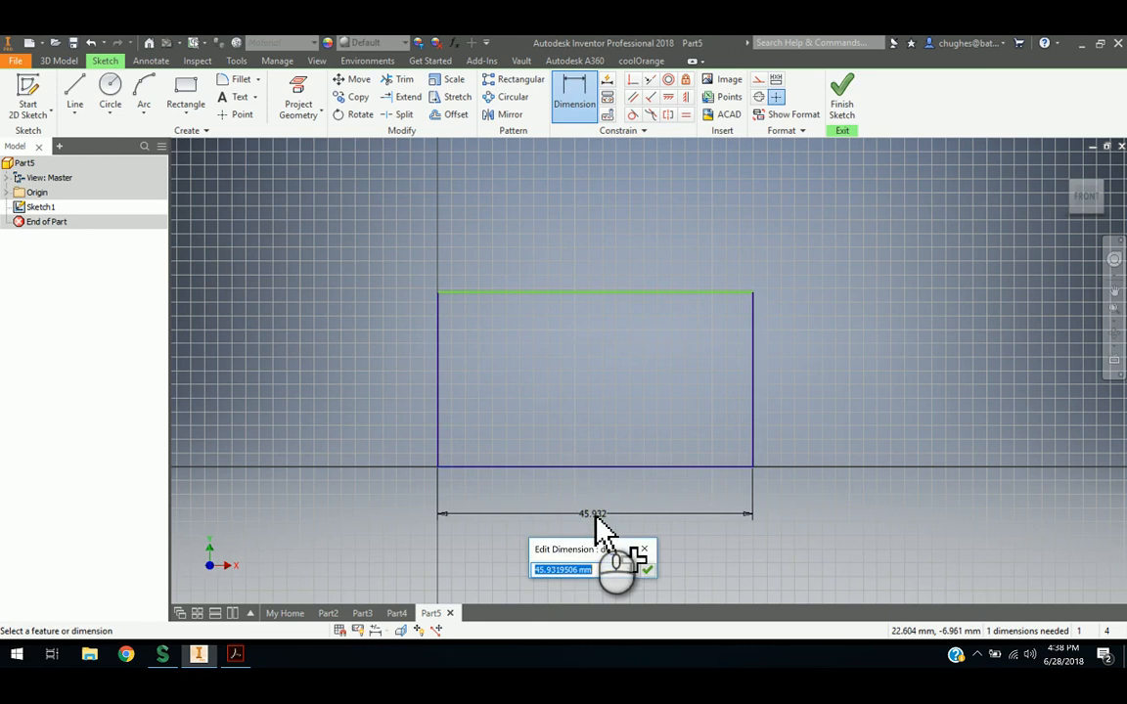
key(Return)
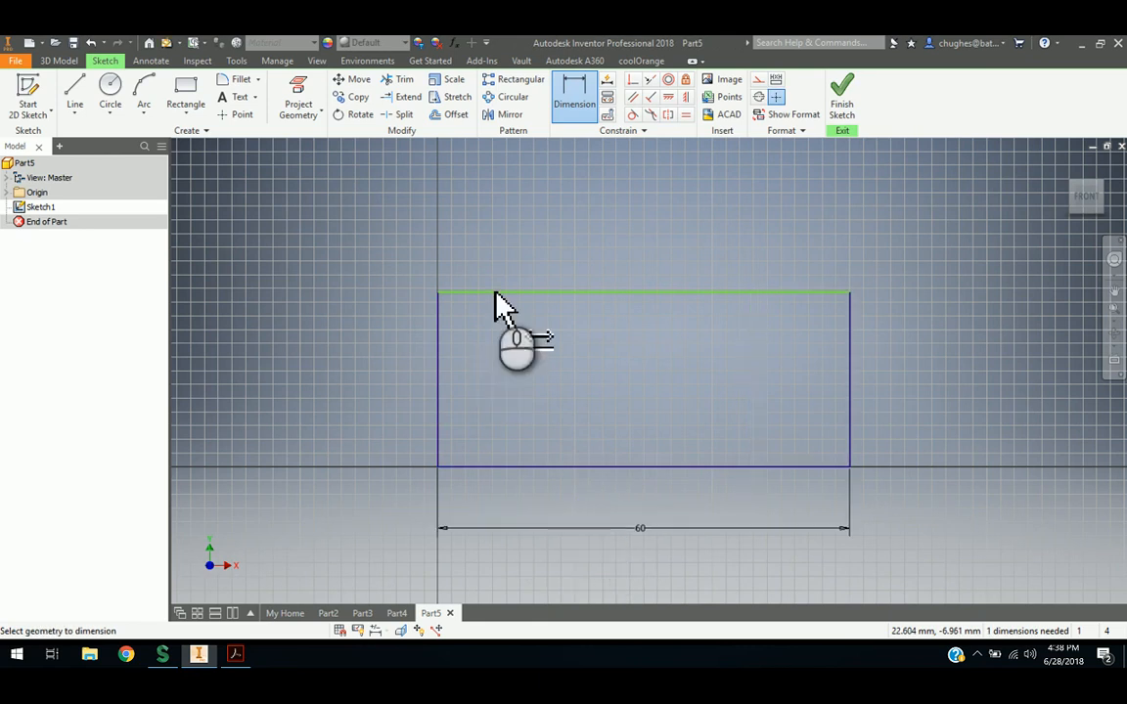
click(437, 348)
click(372, 374)
text(40)
key(Return)
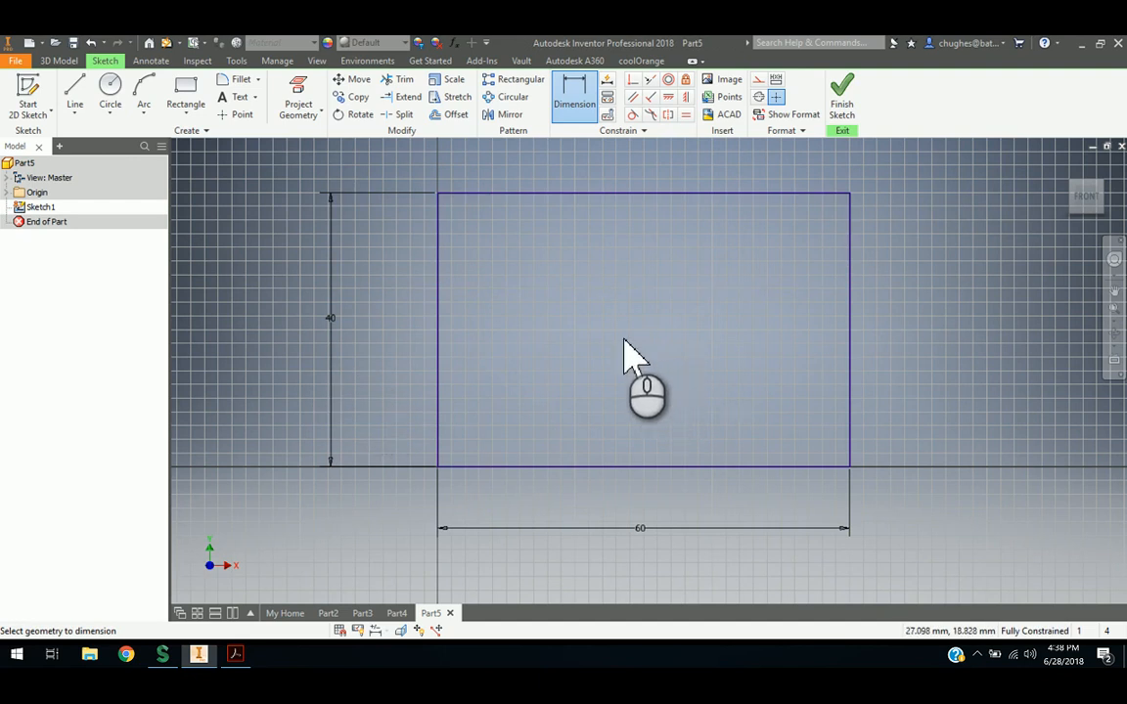
Sketch three connected lines forming a notch about 12.5 mm deep in the rectangle's upper edge, starting about 9 mm from its left side
click(76, 98)
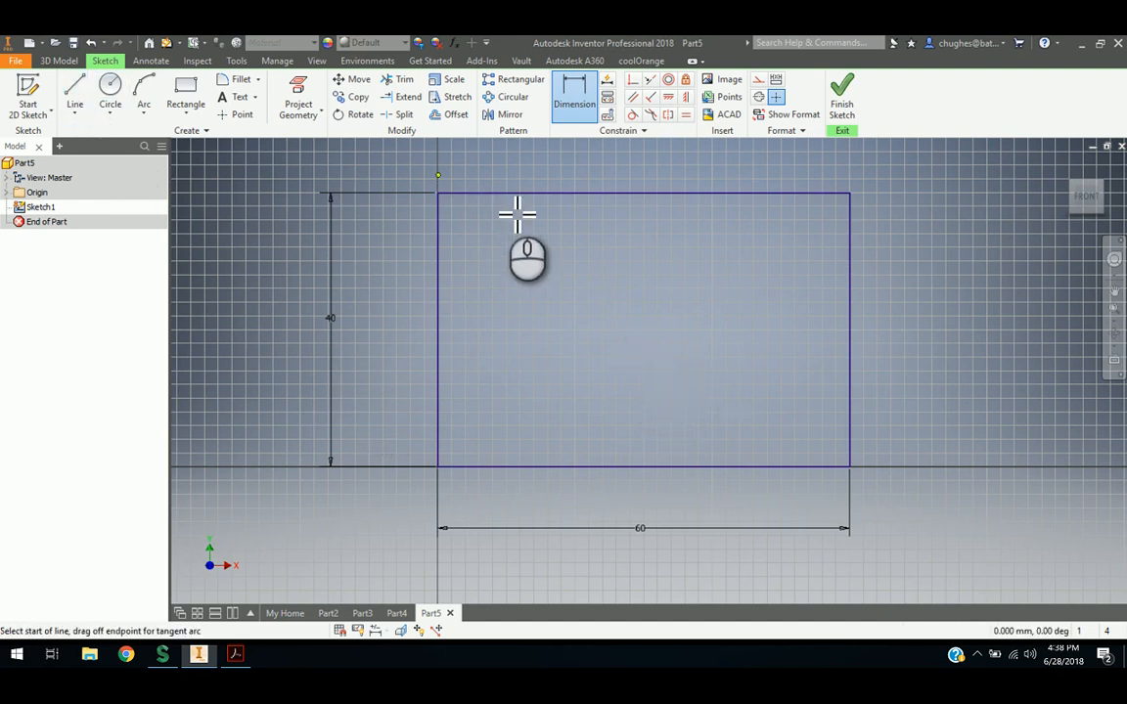
click(500, 193)
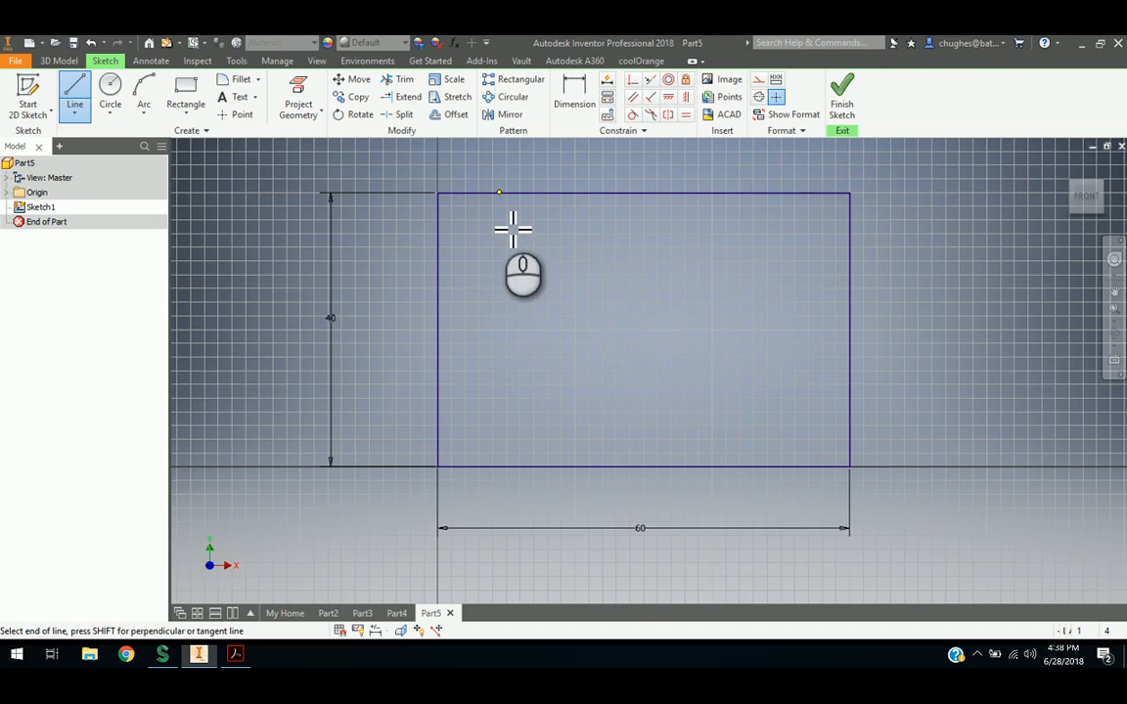
click(500, 278)
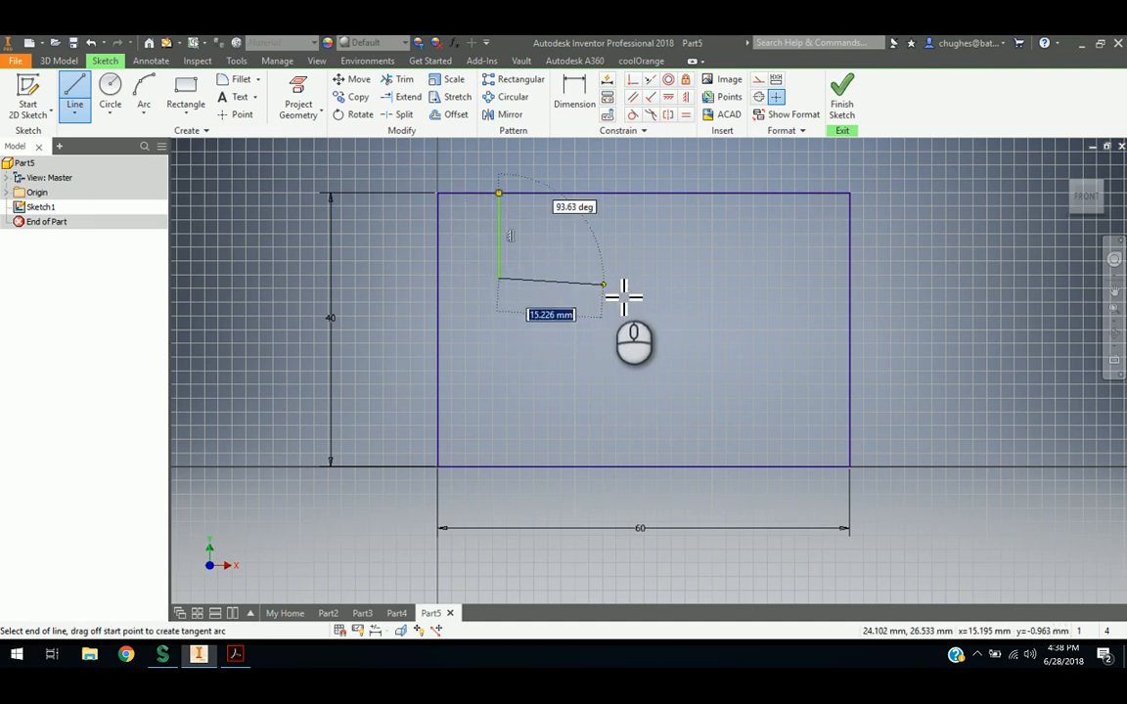
click(626, 194)
right_click(569, 243)
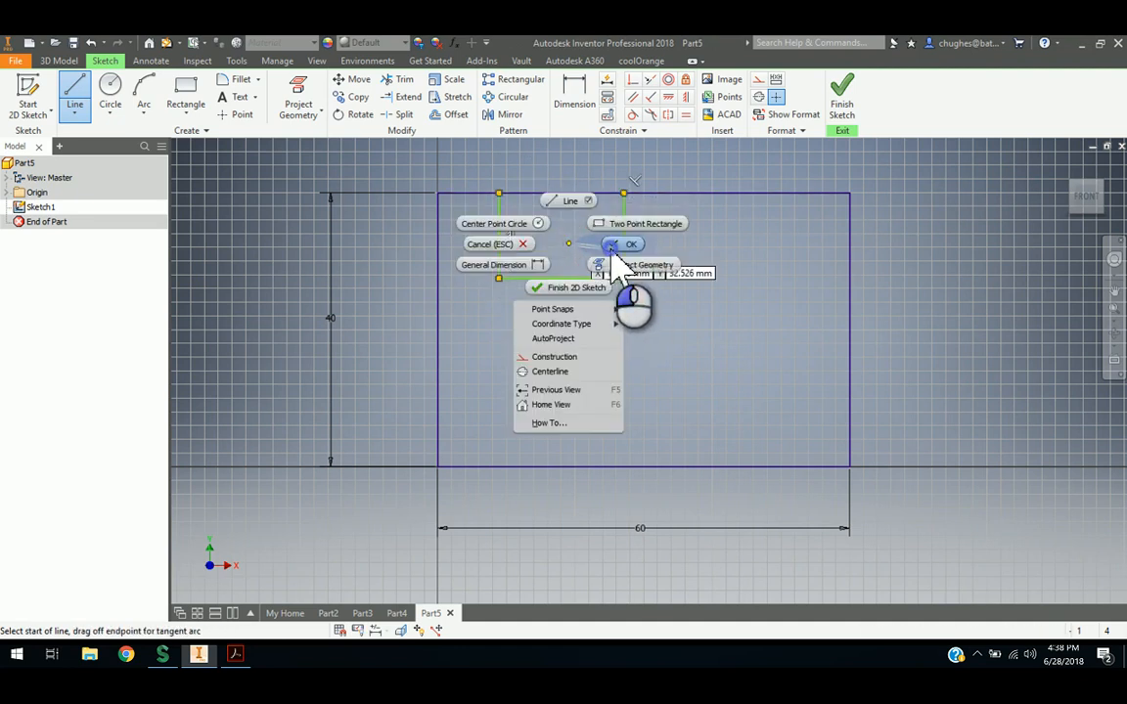
click(622, 245)
Consult the PDF drawing again and trim the upper edge segment that spans the notch opening
click(246, 656)
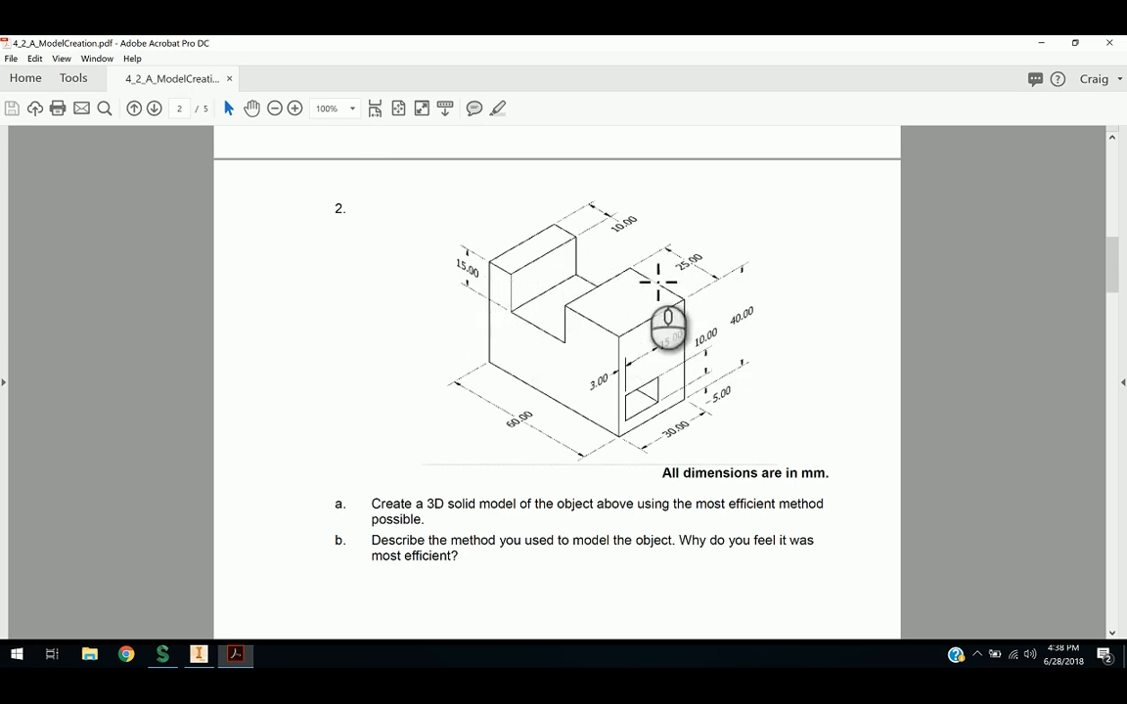
click(199, 654)
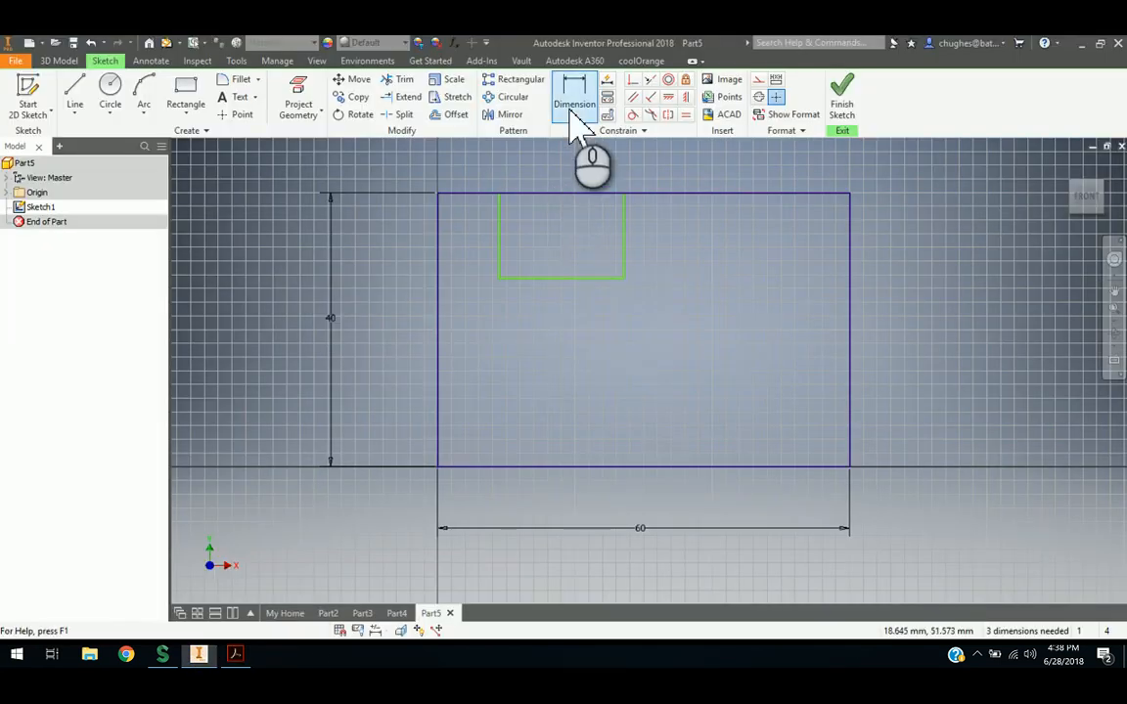
click(574, 98)
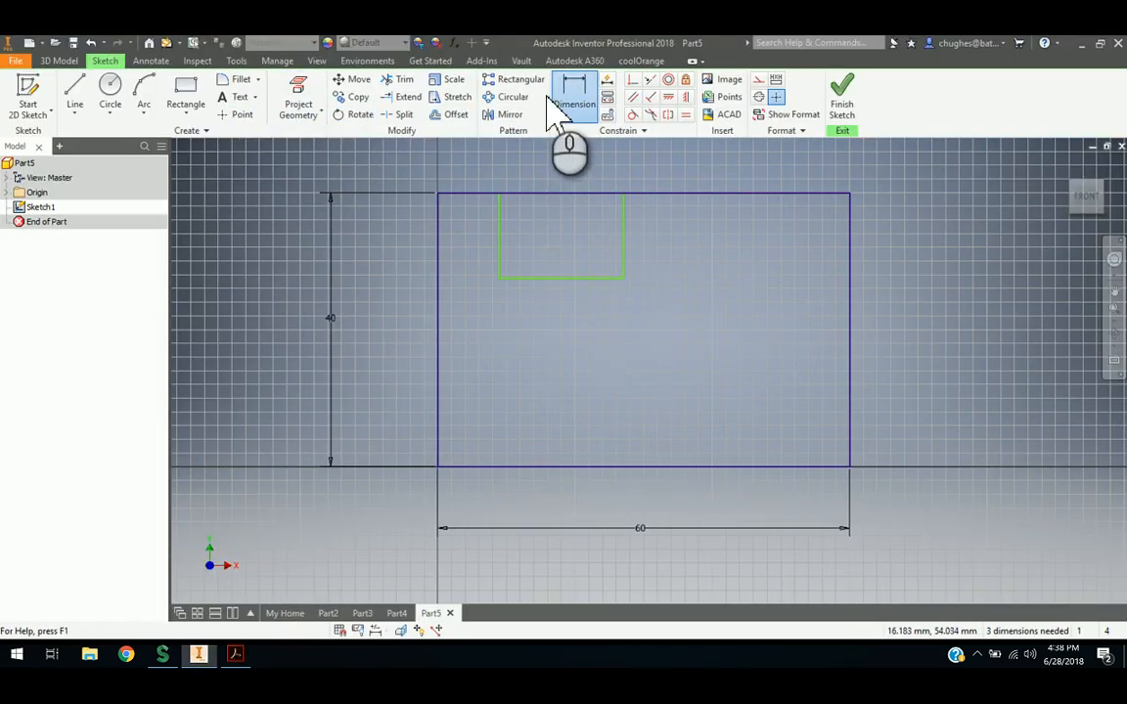
click(404, 81)
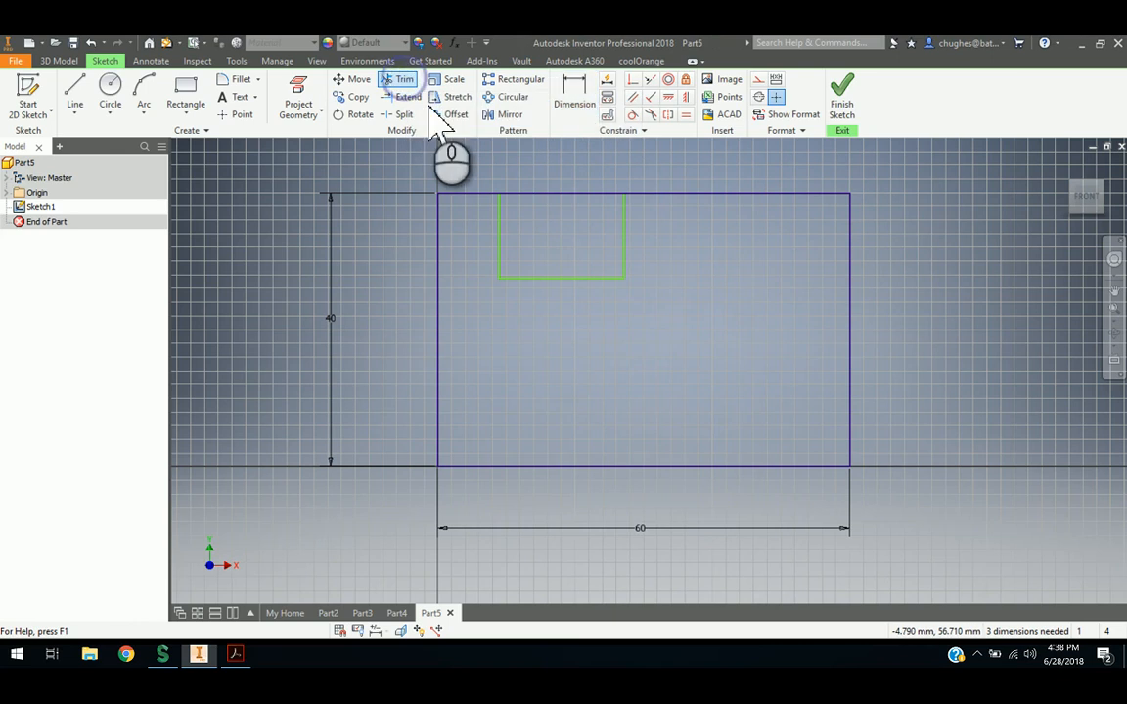
click(557, 195)
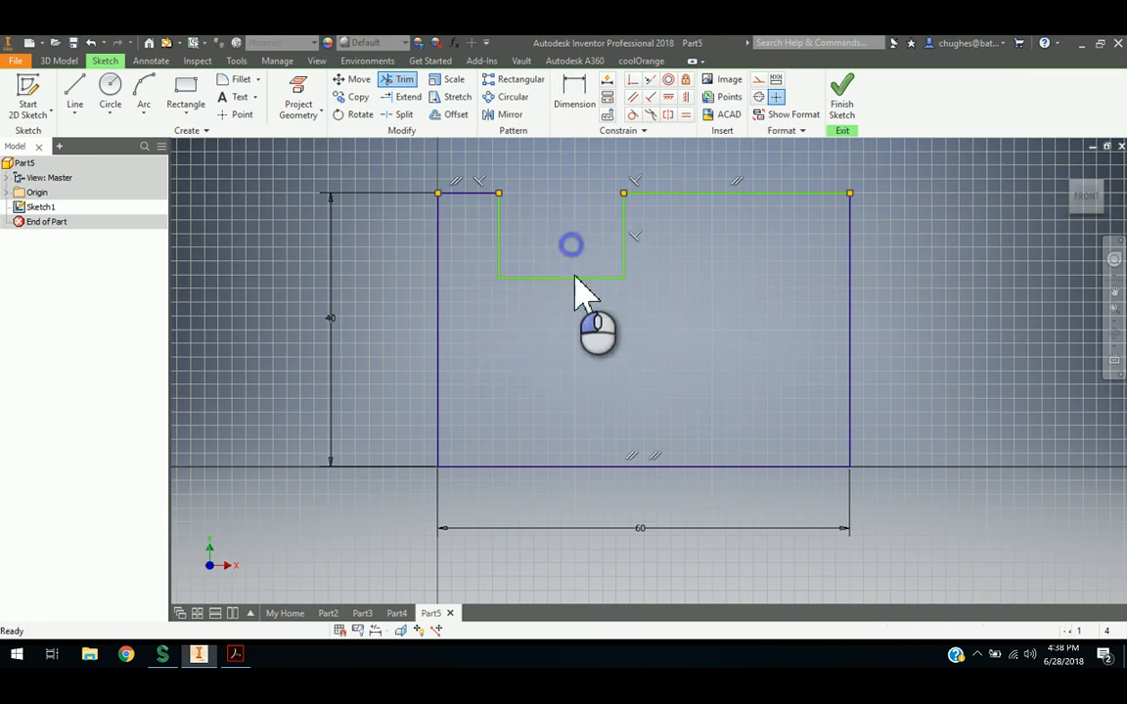
key(Escape)
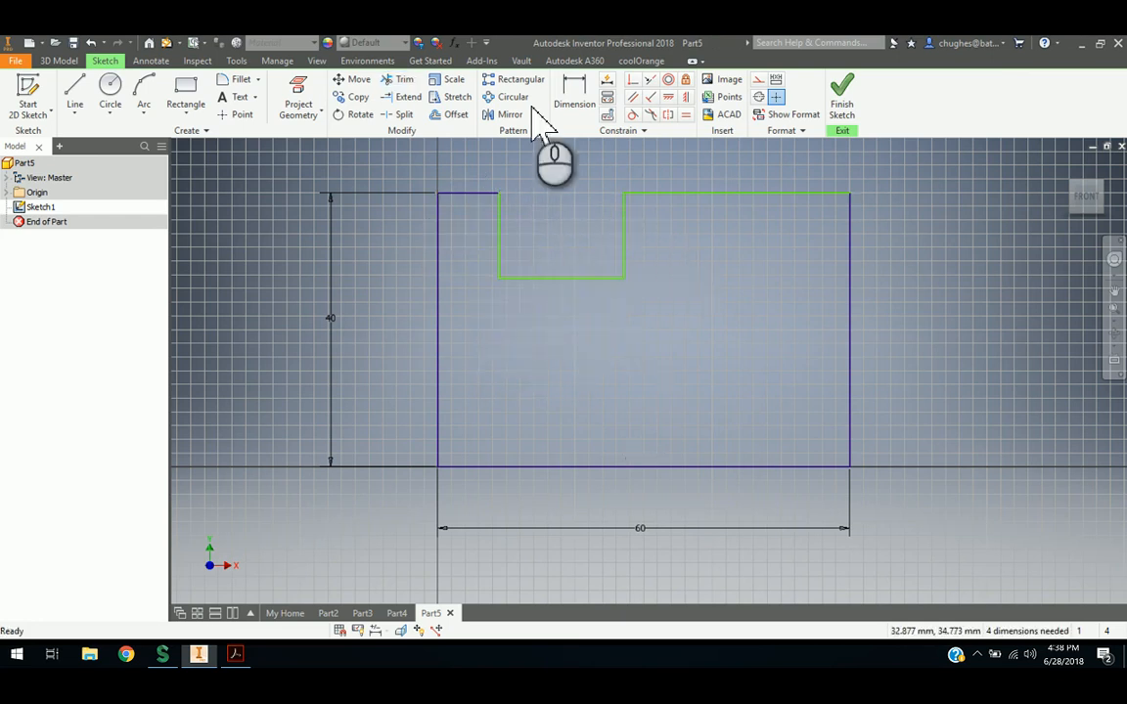
Dimension the upright left of the notch to 10 mm wide and the notch depth to 15 mm
click(574, 98)
click(439, 244)
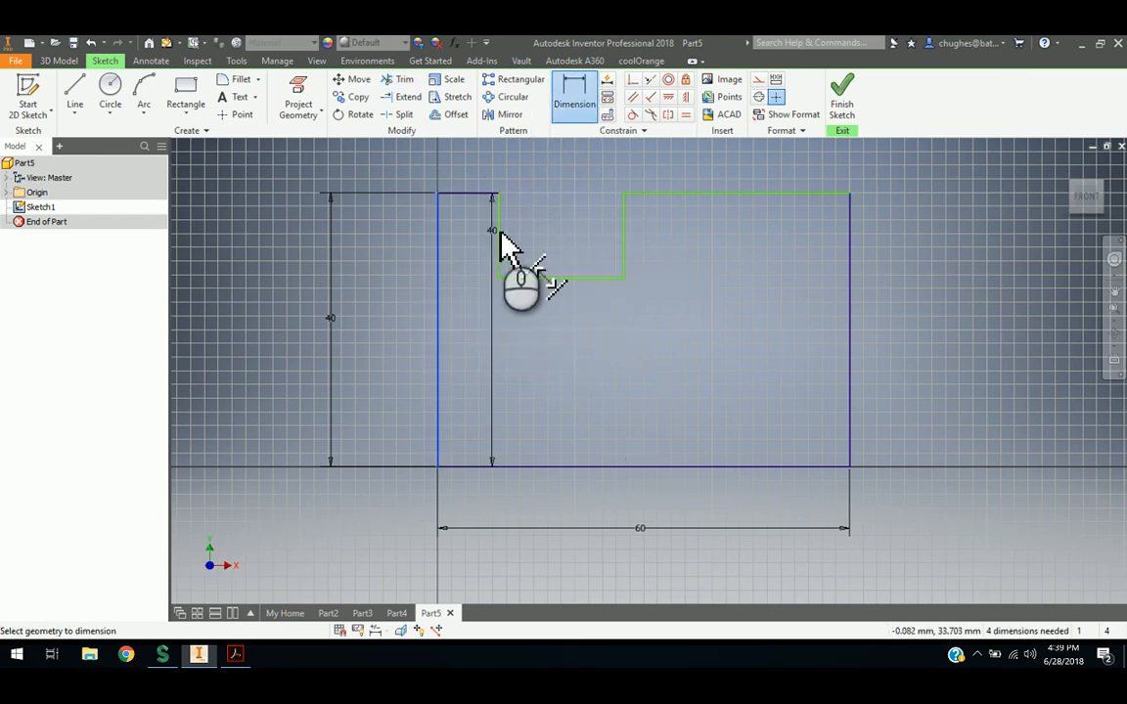
click(500, 233)
click(474, 174)
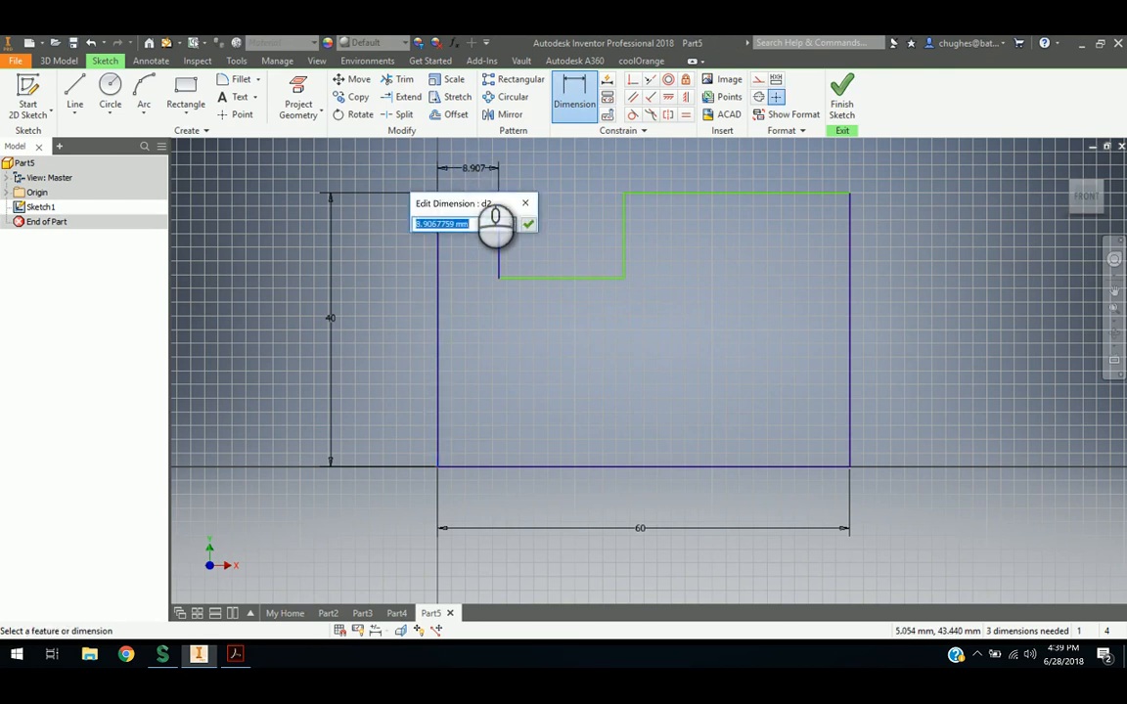
key(Return)
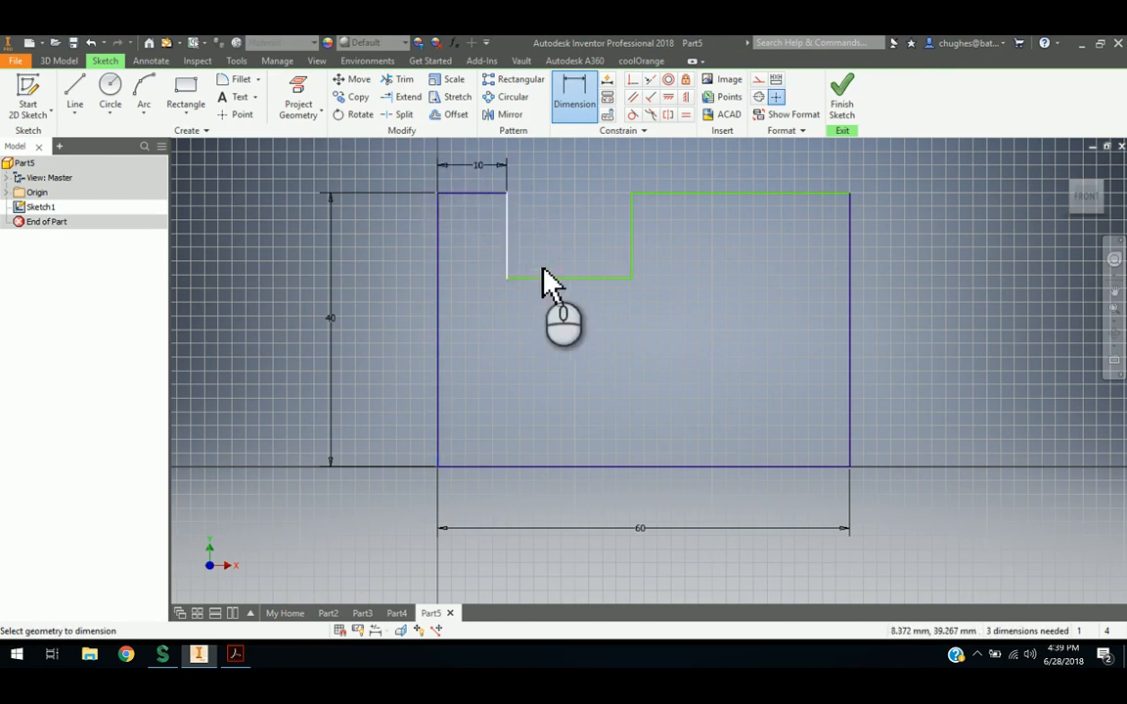
click(473, 195)
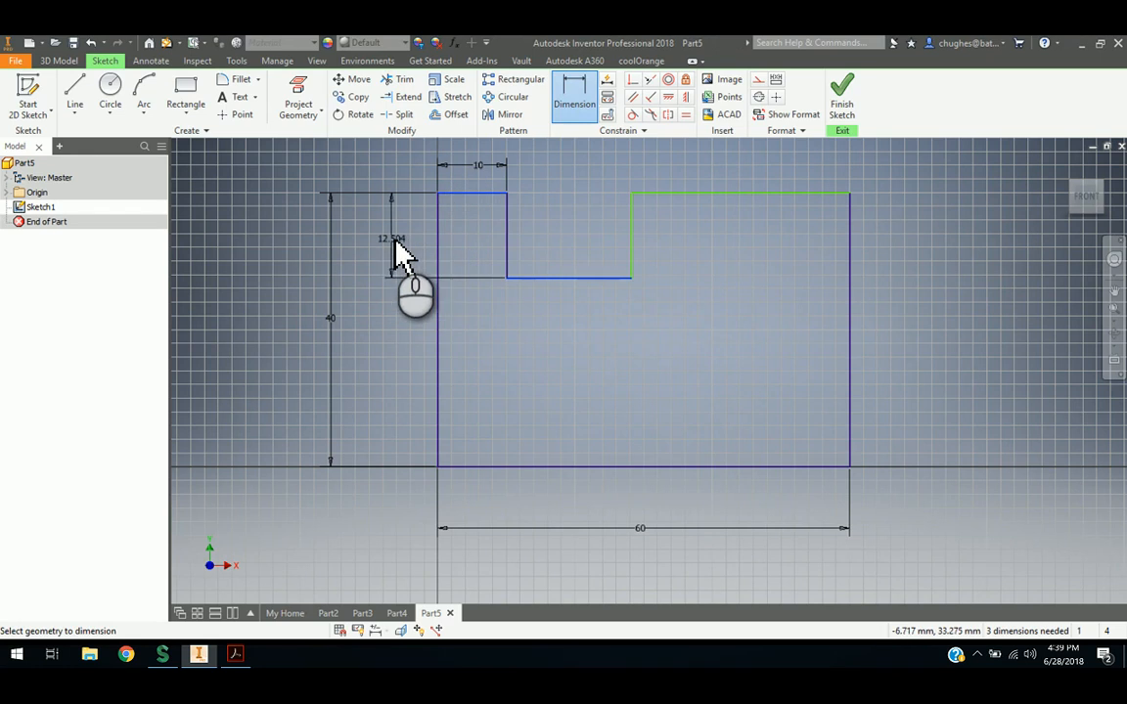
click(395, 246)
key(Return)
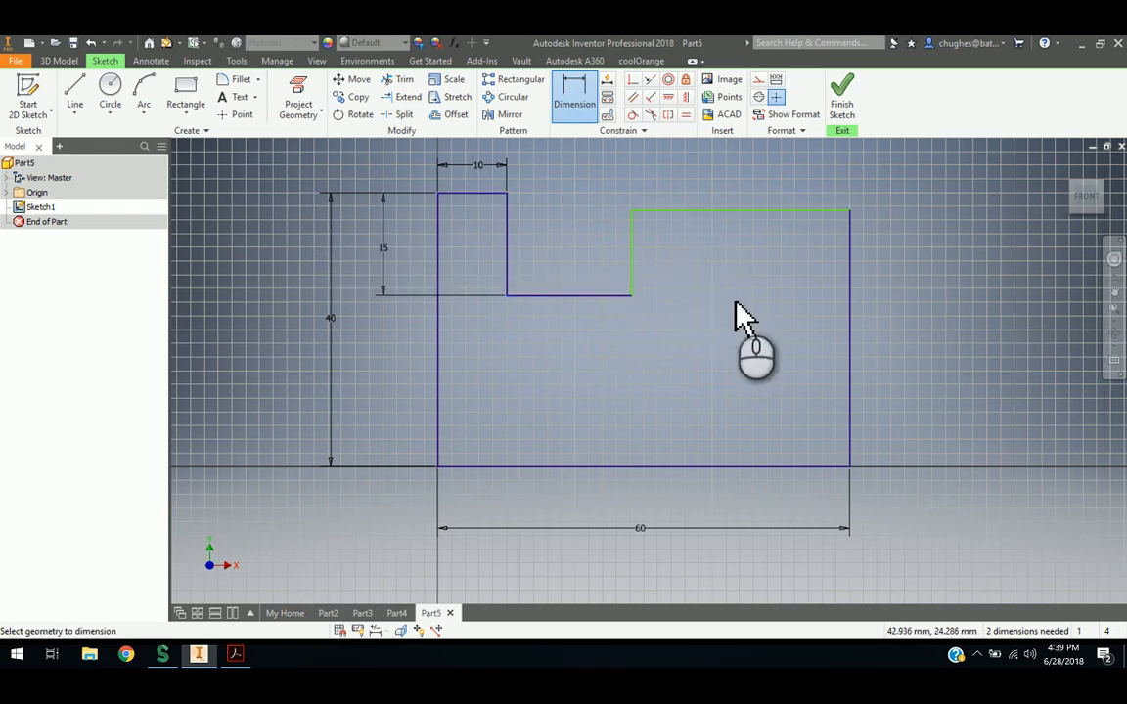
Dimension the block right of the notch to 25 mm wide
middle_drag(734, 303, 724, 318)
scroll(724, 318, down, 1)
scroll(724, 318, up, 3)
scroll(724, 317, down, 1)
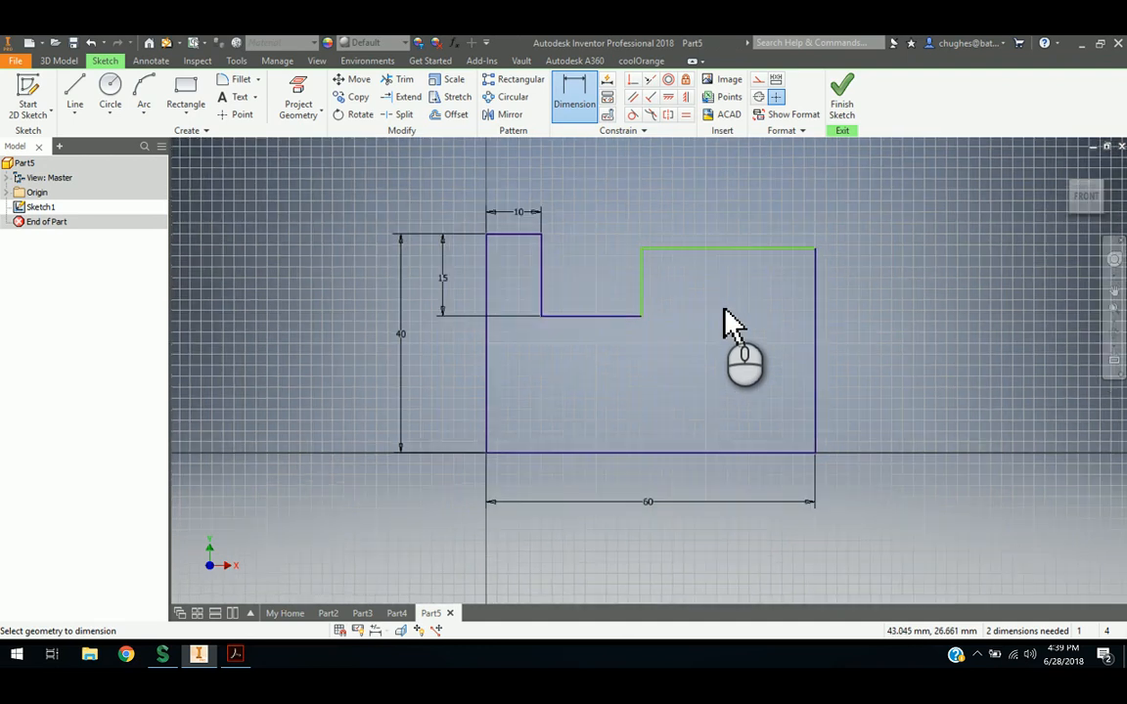
click(818, 294)
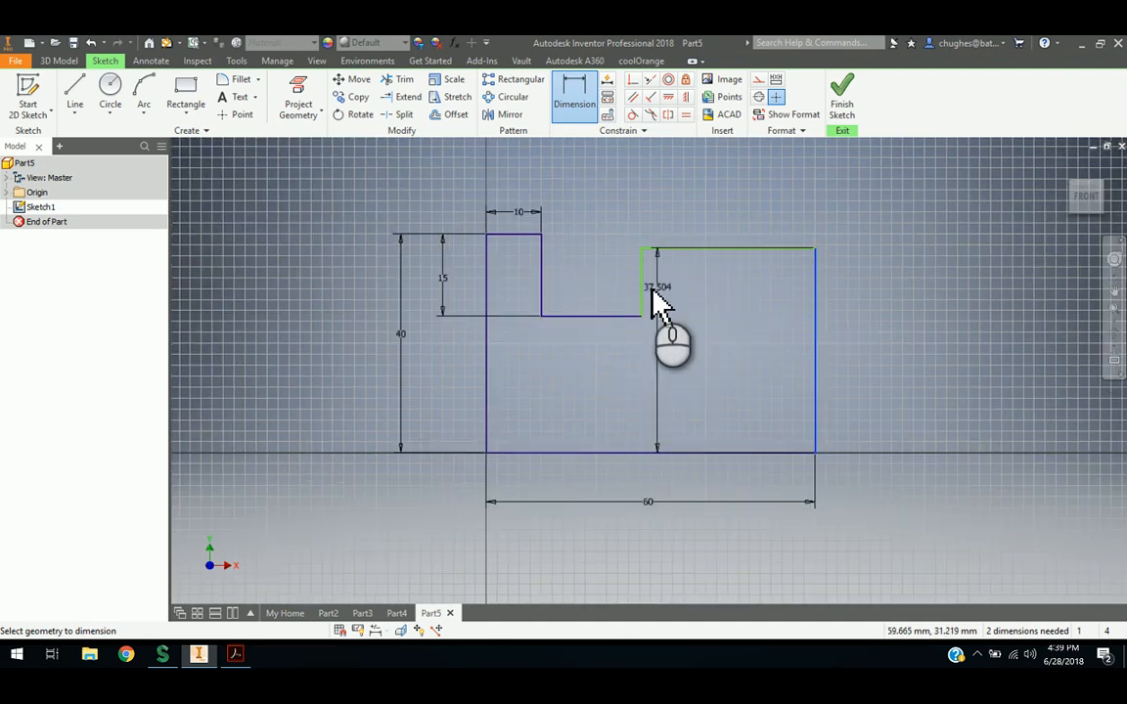
click(642, 287)
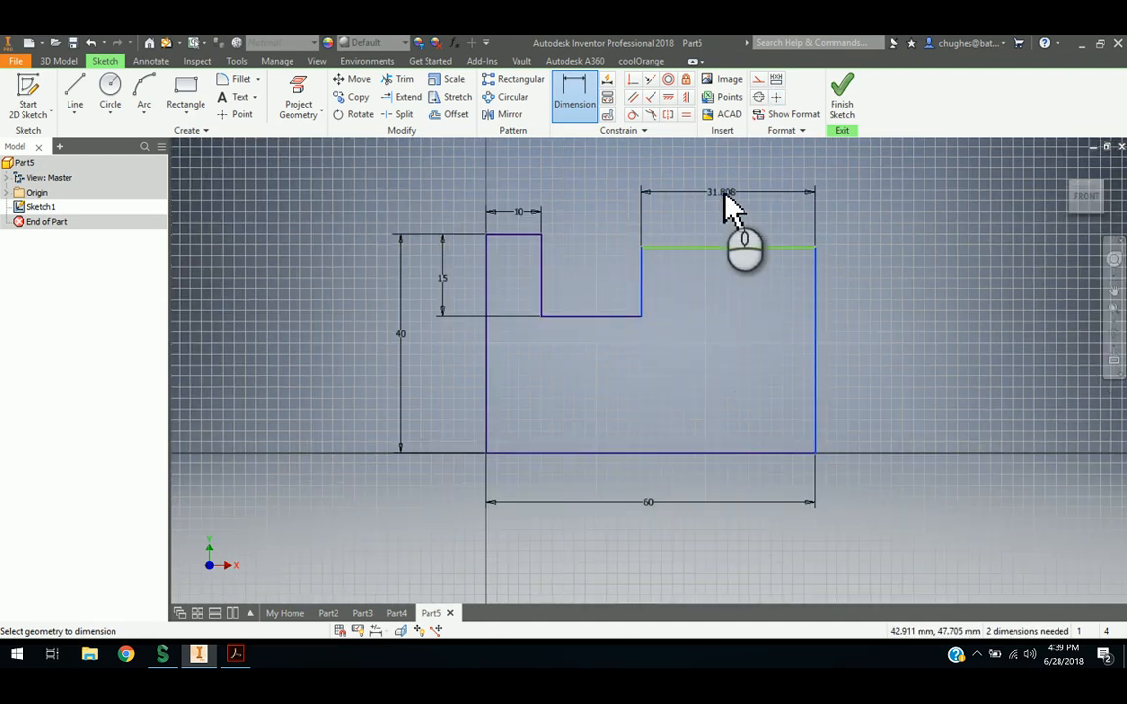
click(726, 195)
text(25)
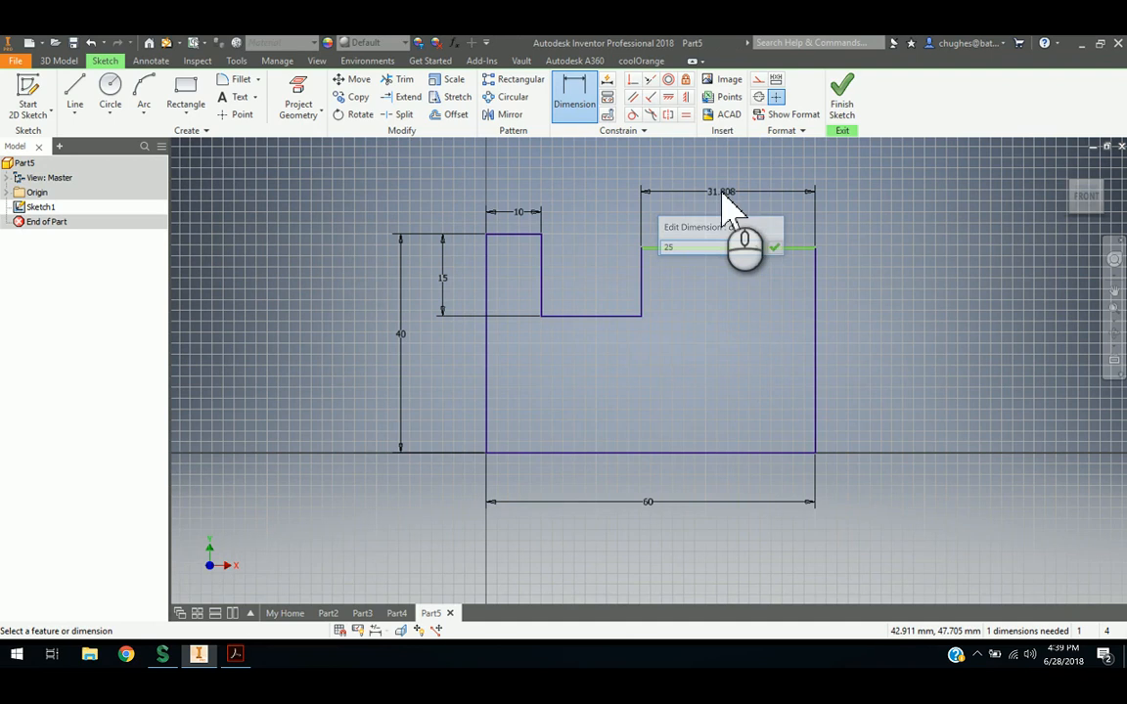
key(Return)
Check the PDF drawing and apply a collinear constraint between the top edges on either side of the notch
click(235, 655)
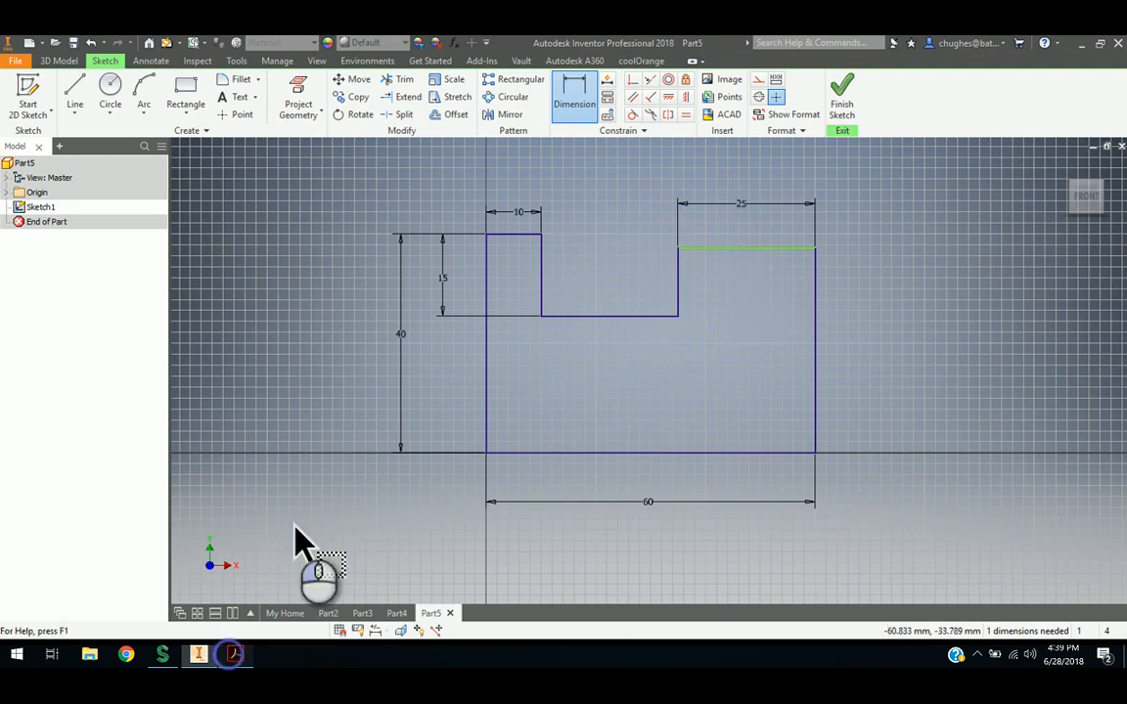
click(203, 658)
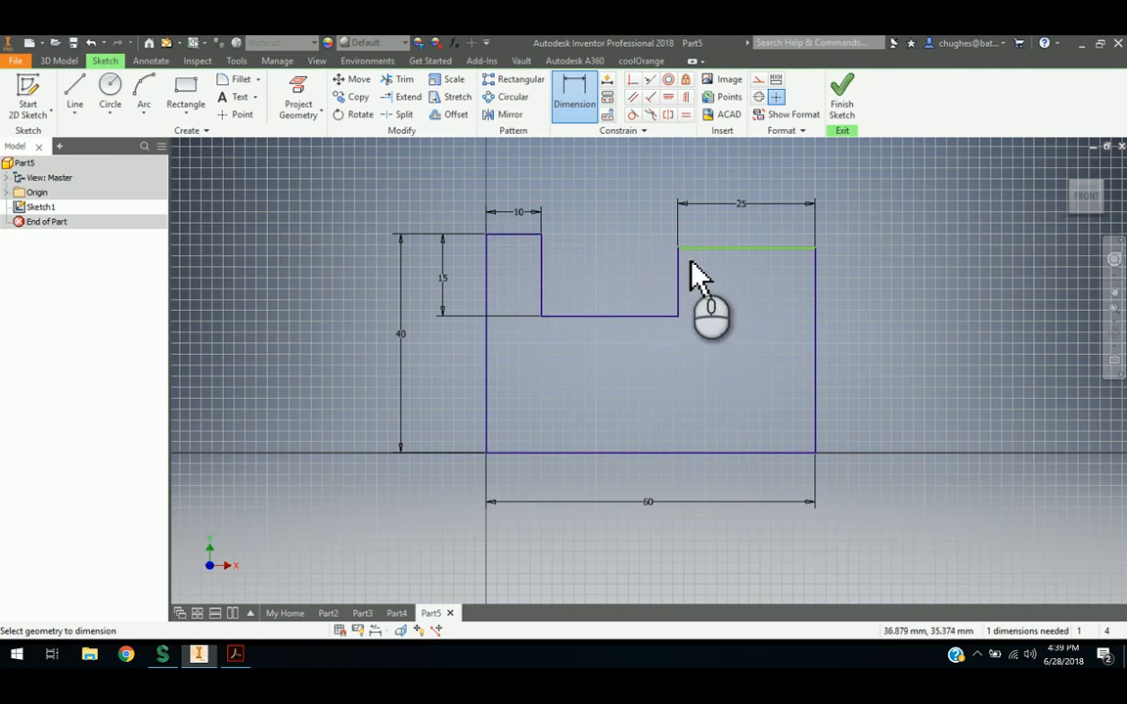
click(651, 84)
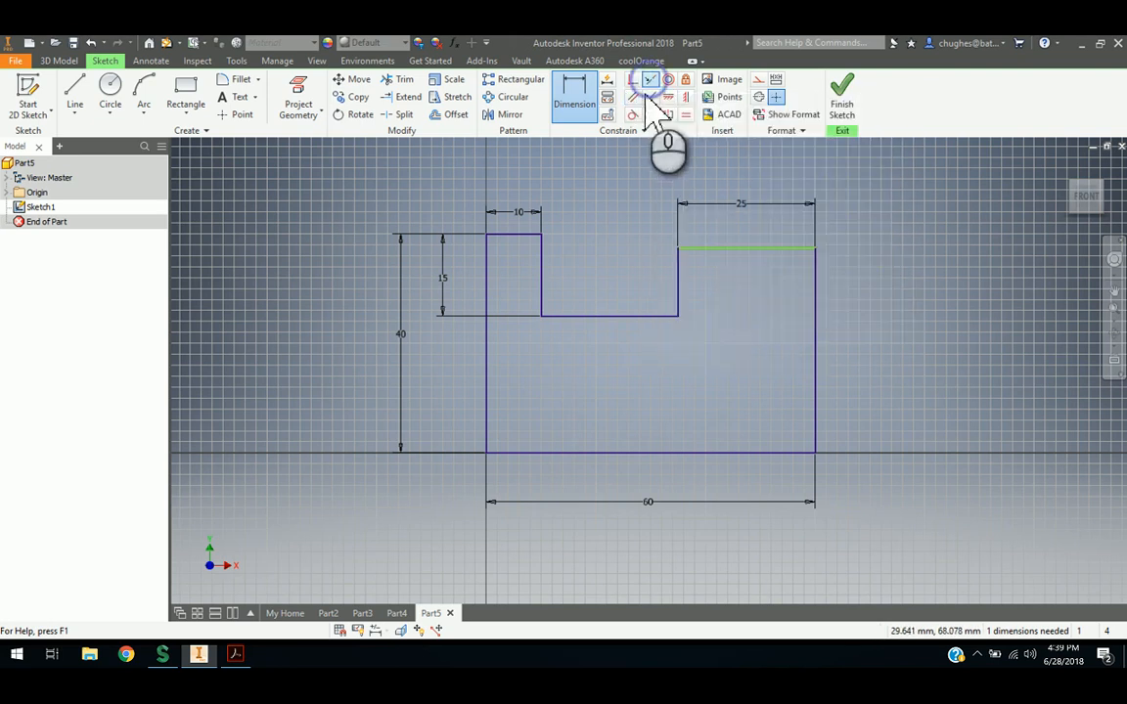
click(524, 236)
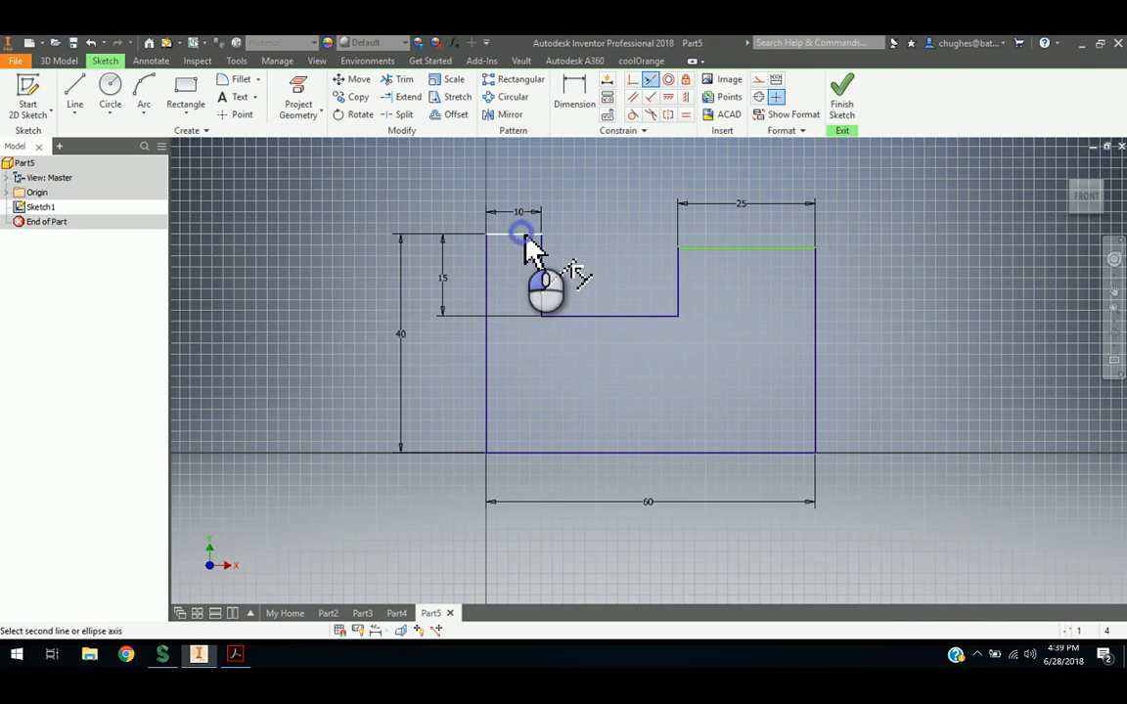
click(732, 249)
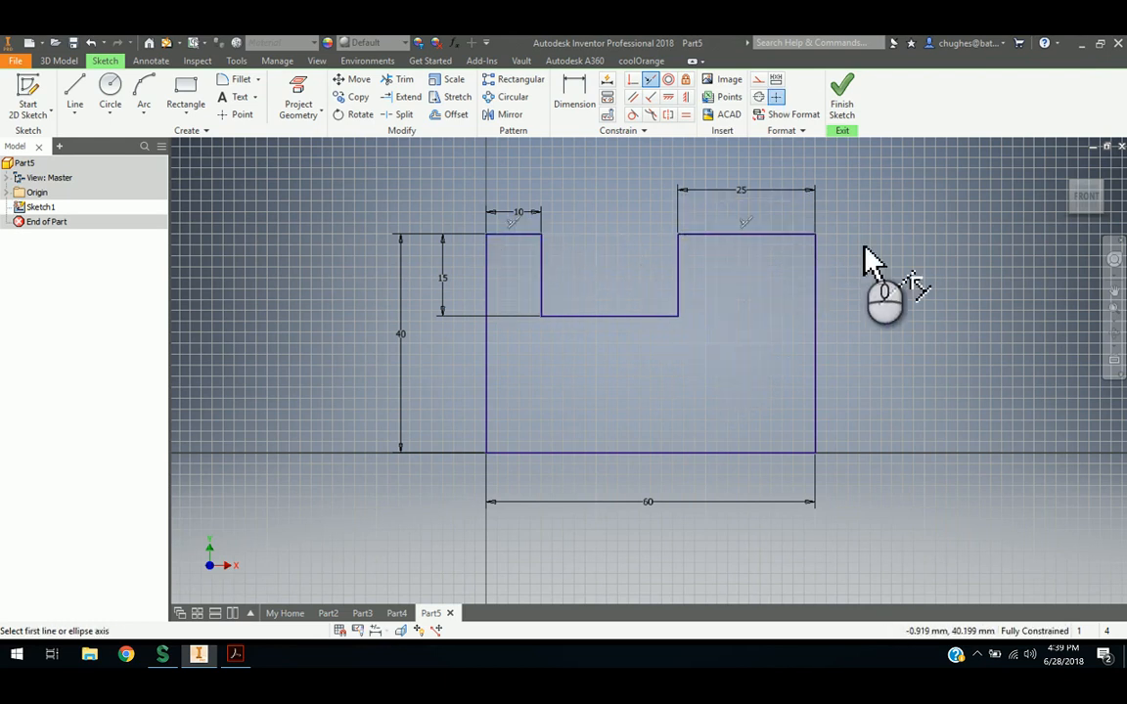
right_click(618, 251)
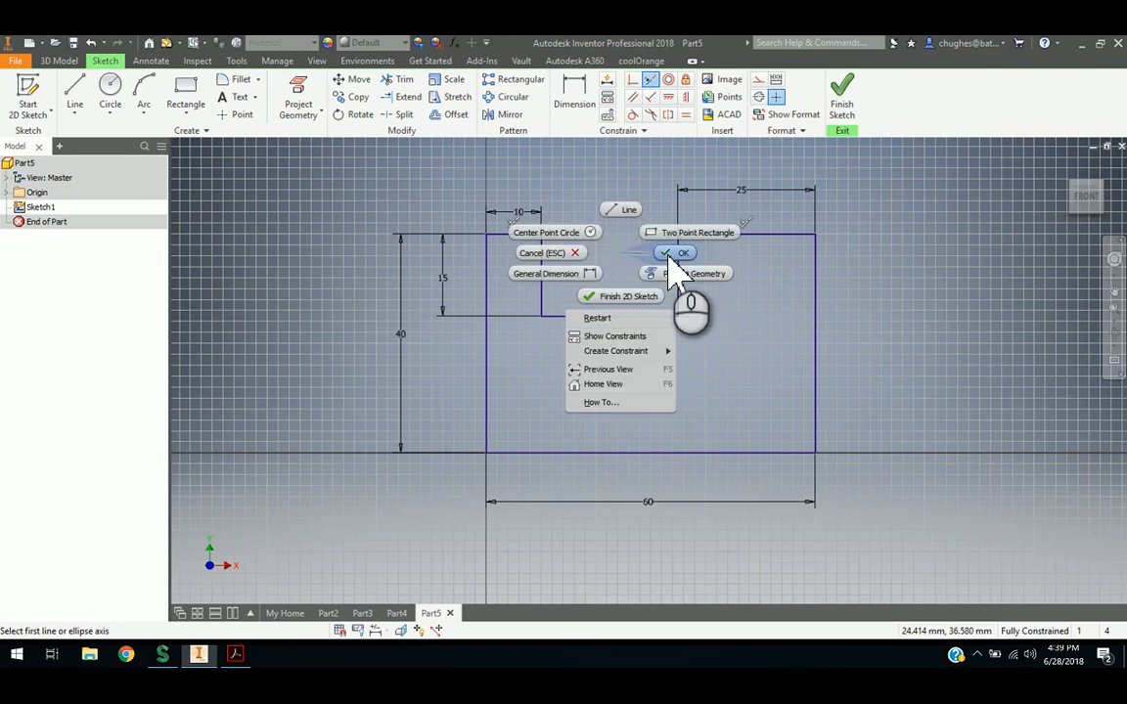
click(529, 253)
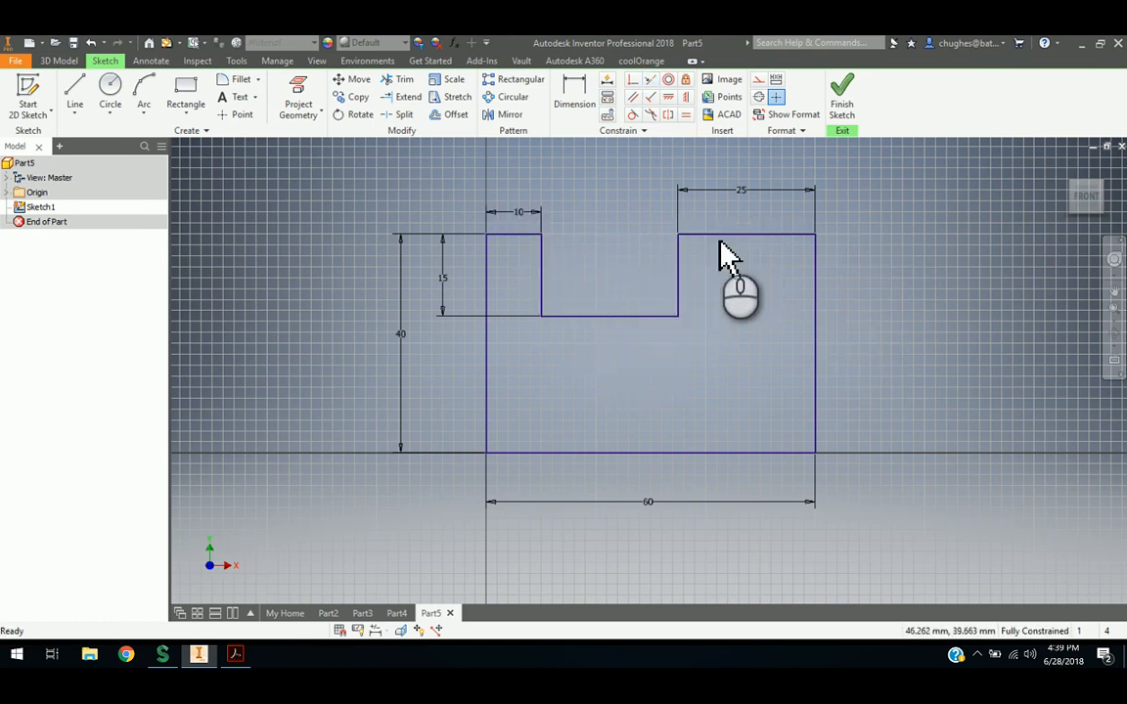
Compare the profile with the PDF drawing again and finish the sketch
click(239, 656)
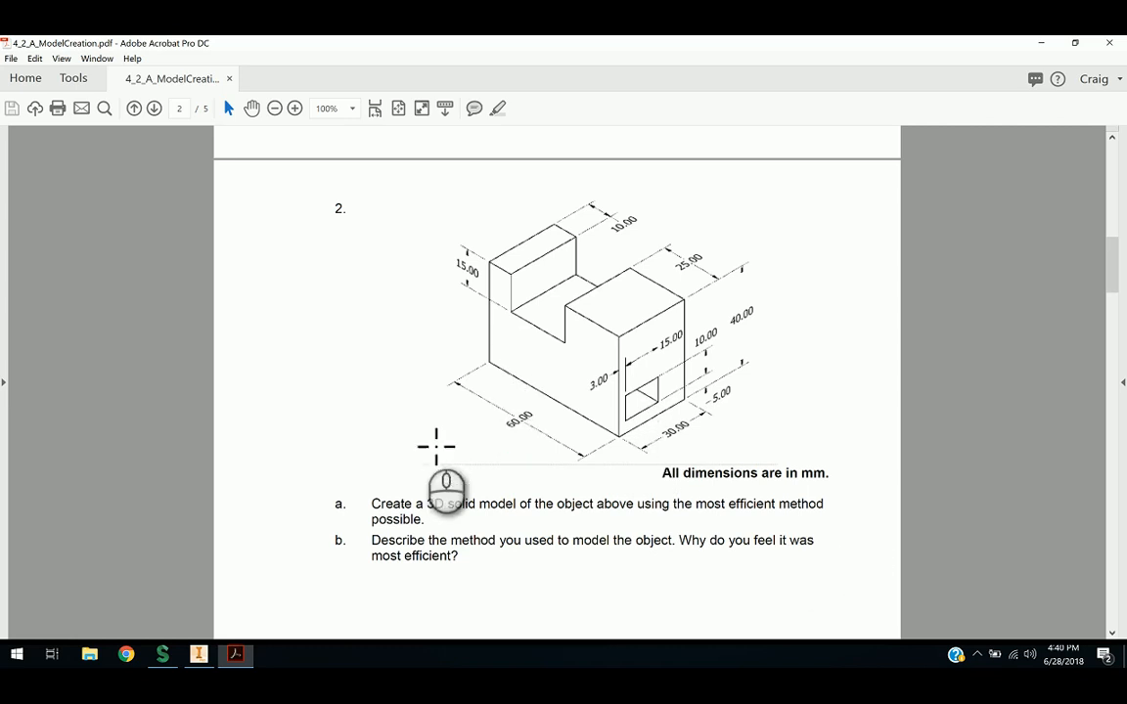
click(204, 652)
click(841, 93)
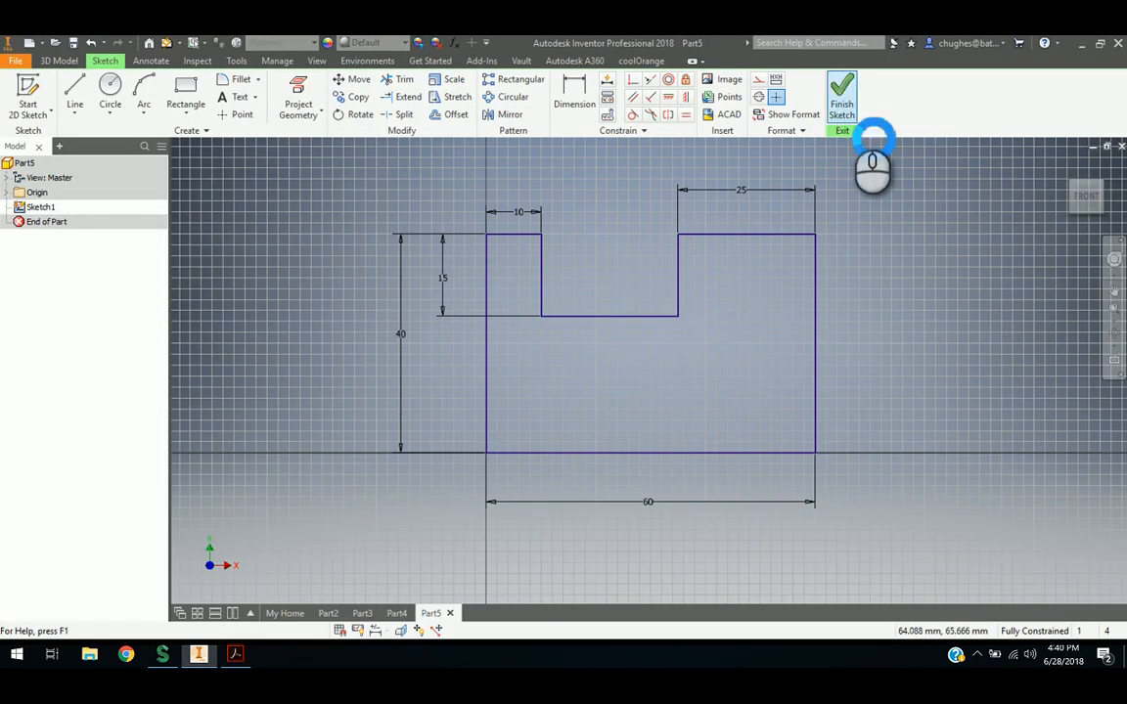
Orient the model to the isometric view showing front, top and right, and set it as the home view with Fit to View
click(1066, 165)
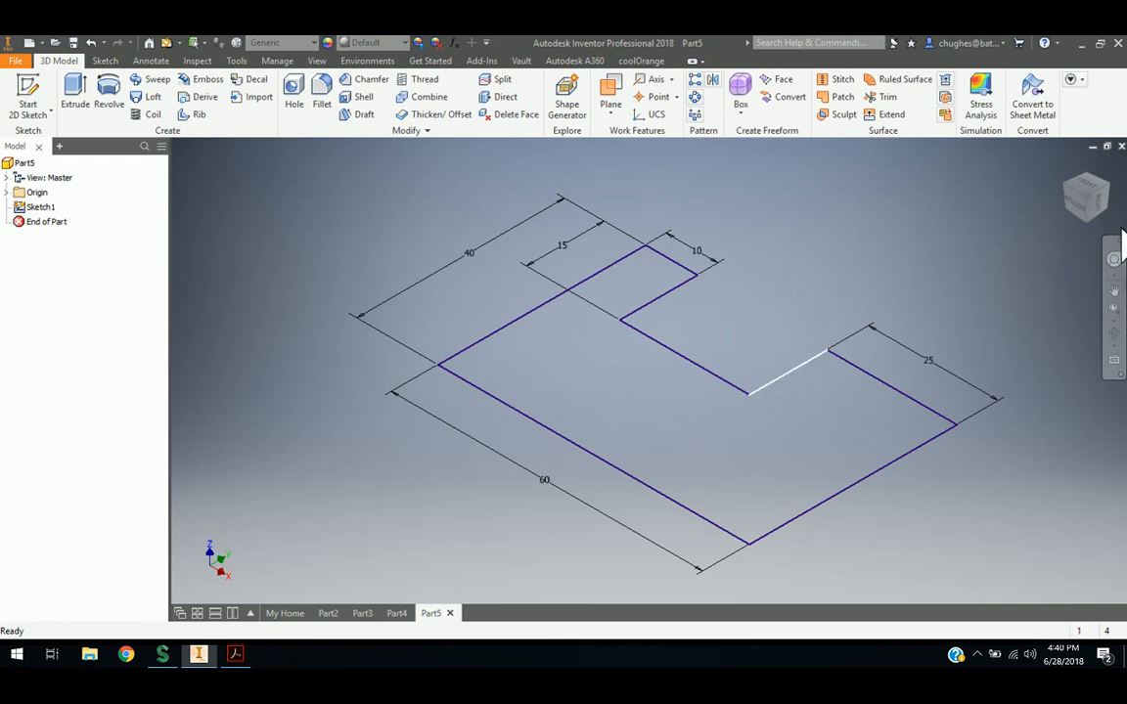
click(1098, 193)
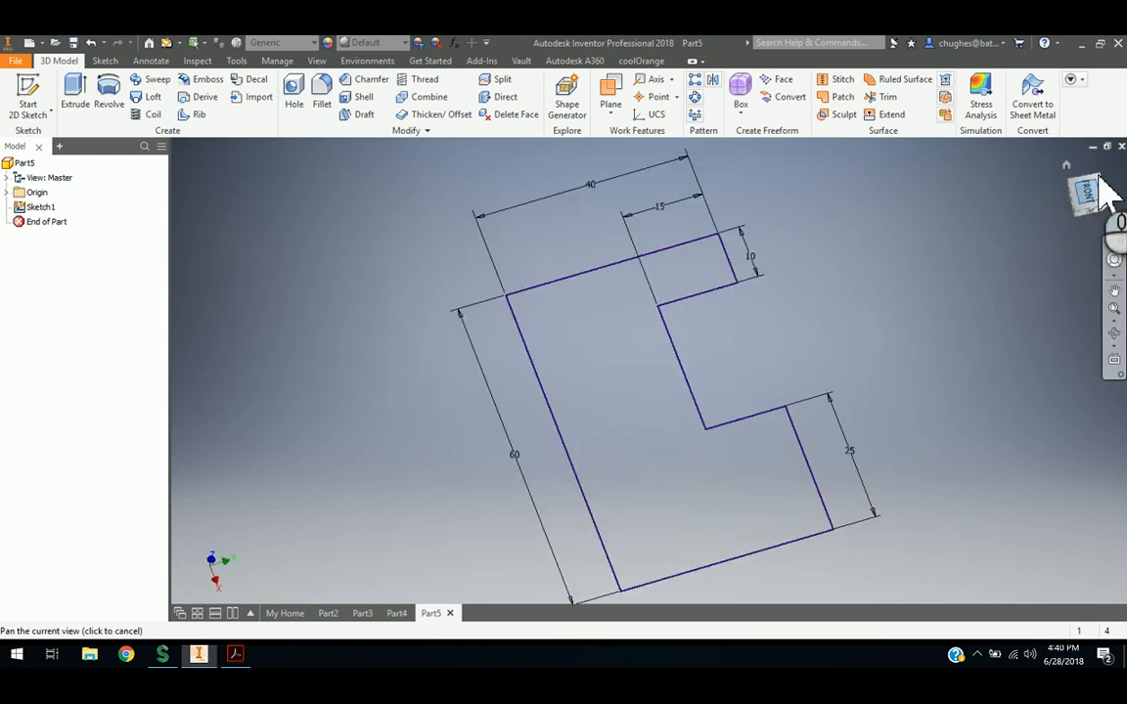
click(1107, 168)
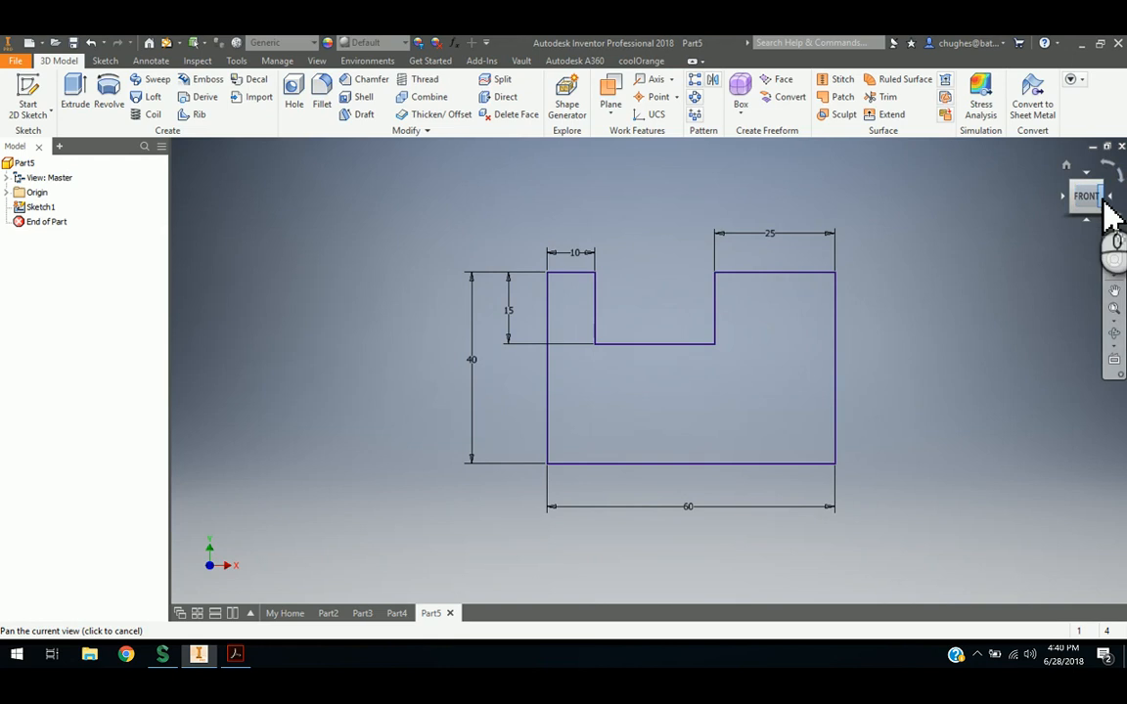
mouse_move(1115, 205)
mouse_down()
mouse_move(862, 360)
mouse_move(1018, 239)
mouse_up()
click(1118, 218)
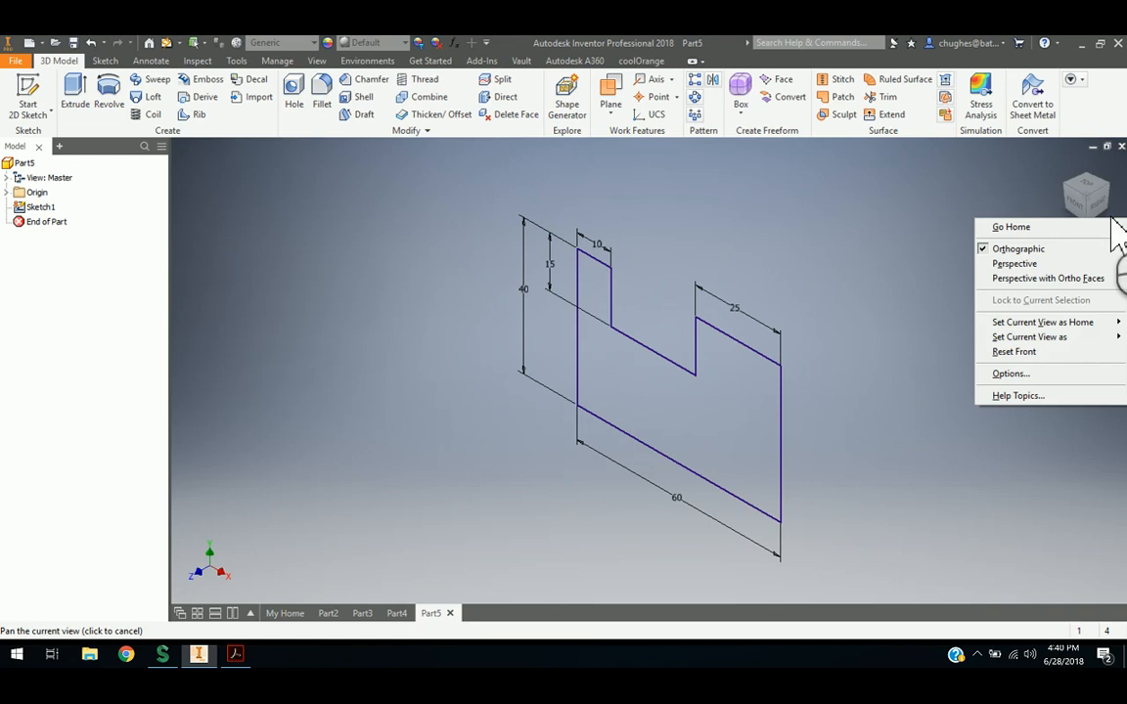
mouse_move(1010, 324)
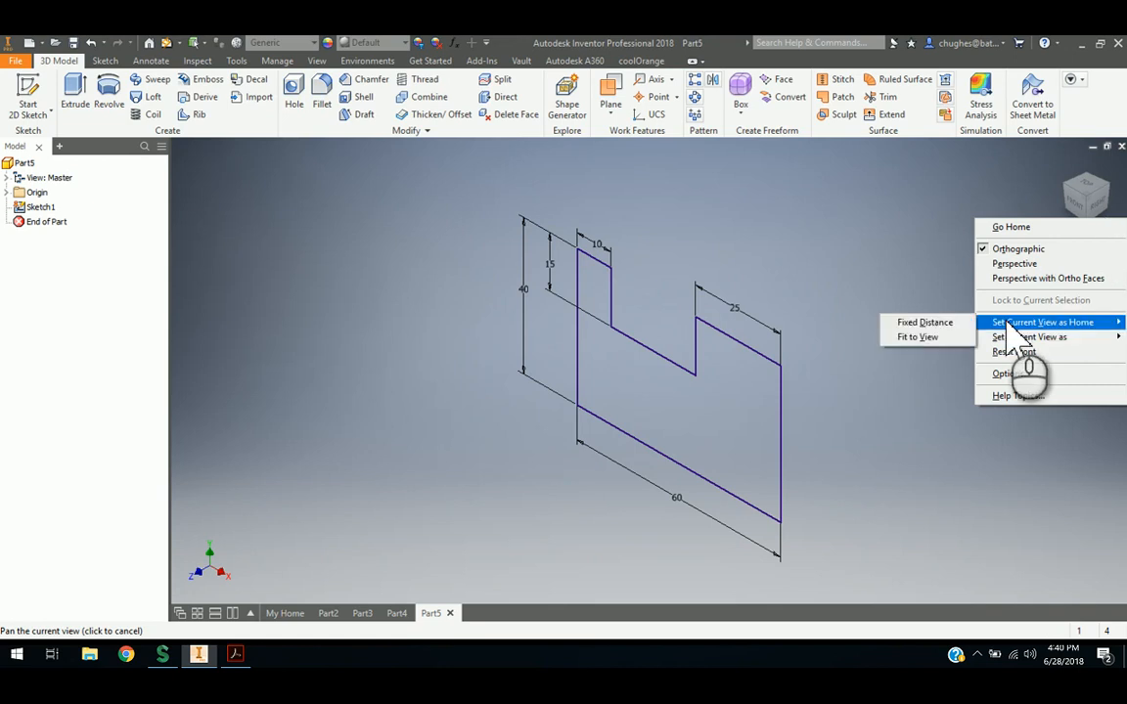
click(924, 337)
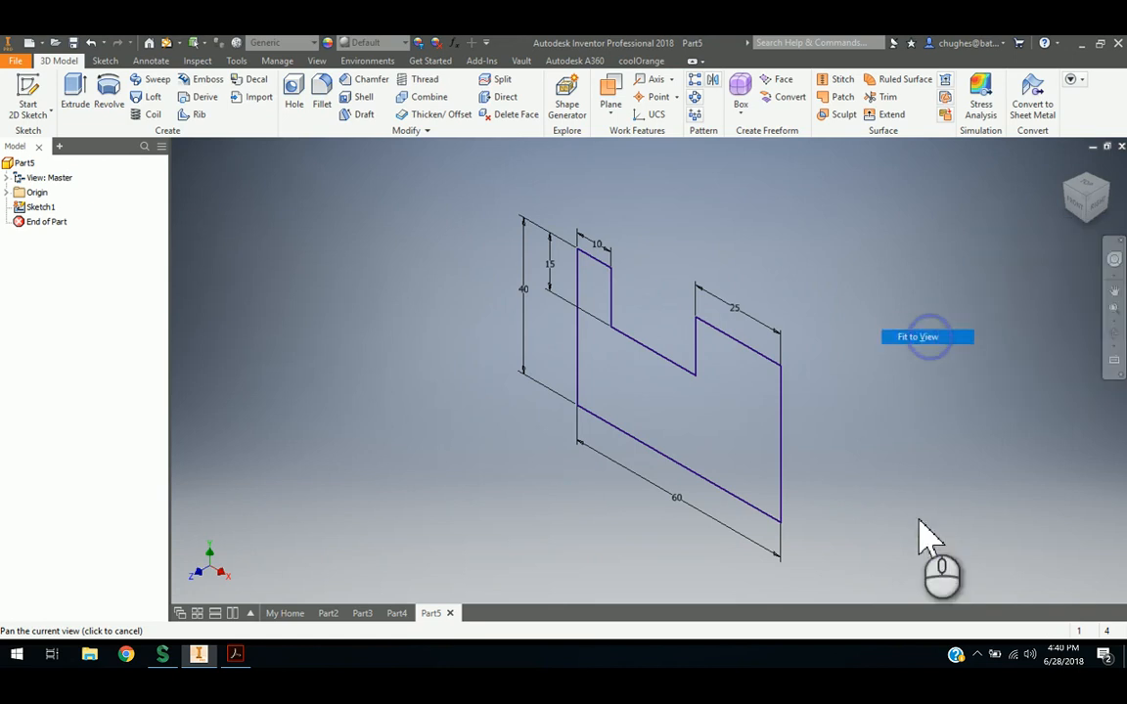
click(975, 234)
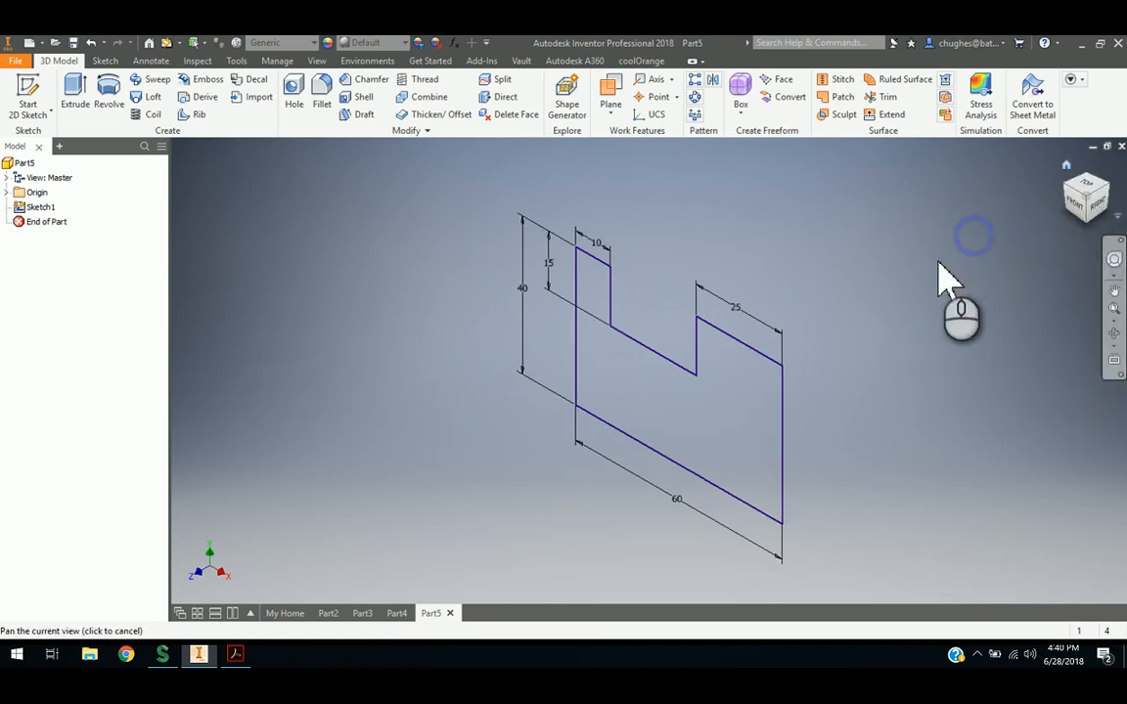
Check the block's depth in the PDF drawing and extrude the notched profile 30 mm backward from the sketch plane
click(1070, 215)
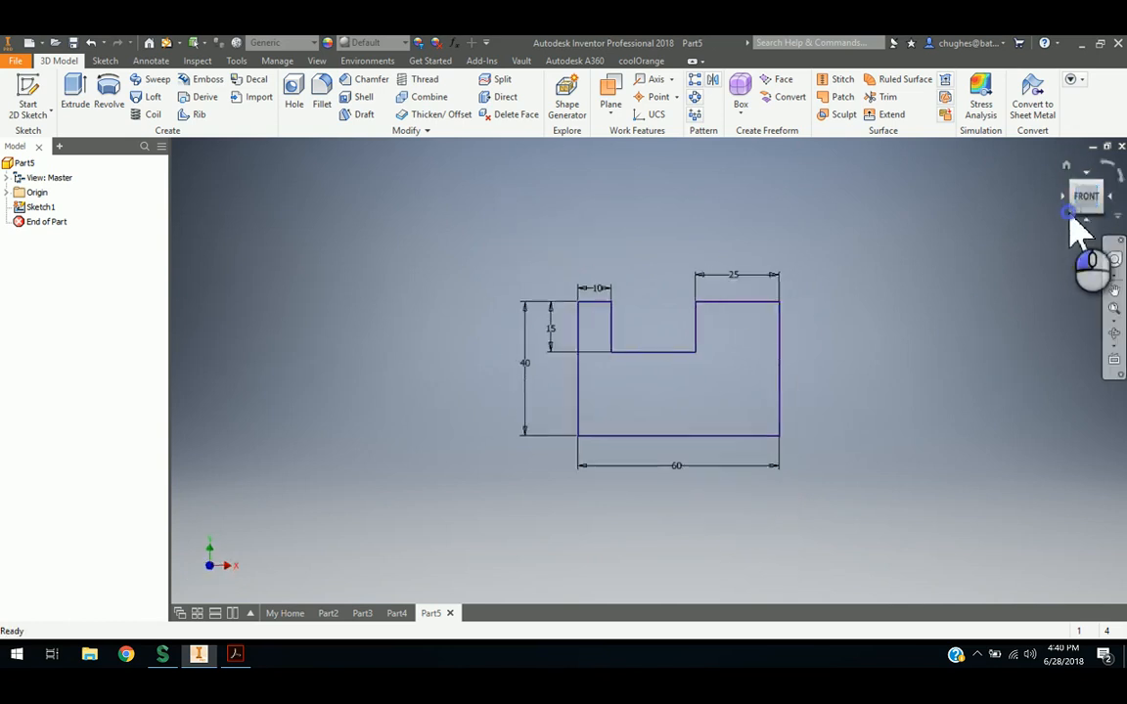
click(1088, 182)
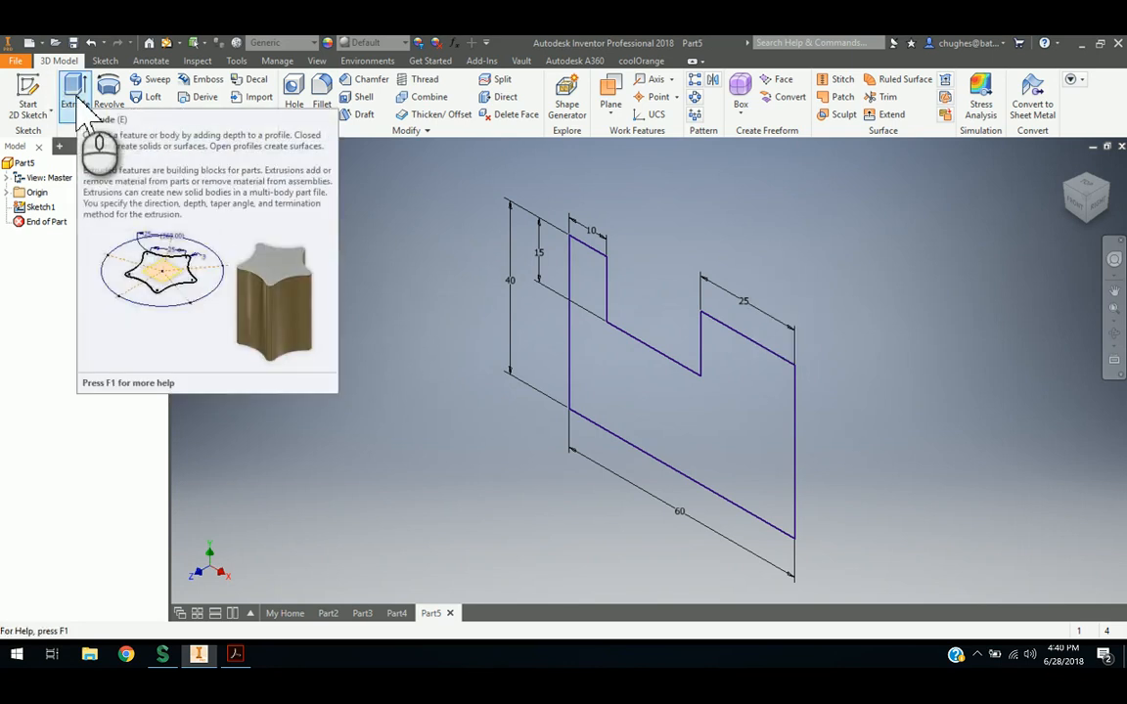
click(79, 97)
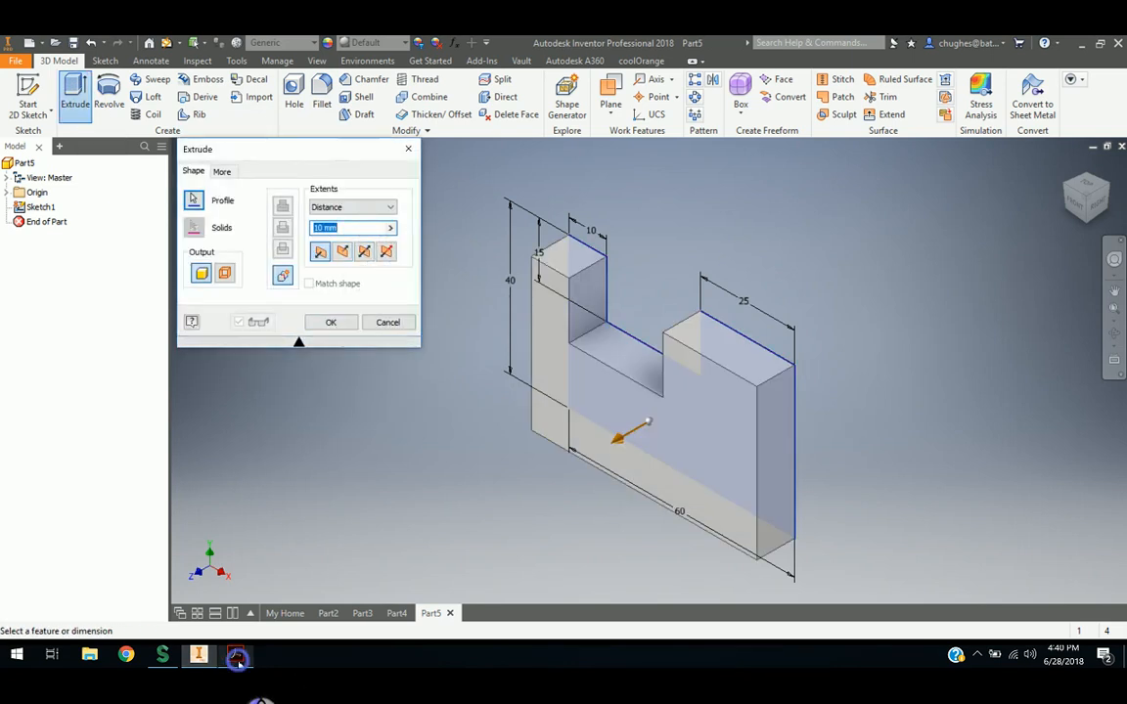
click(236, 656)
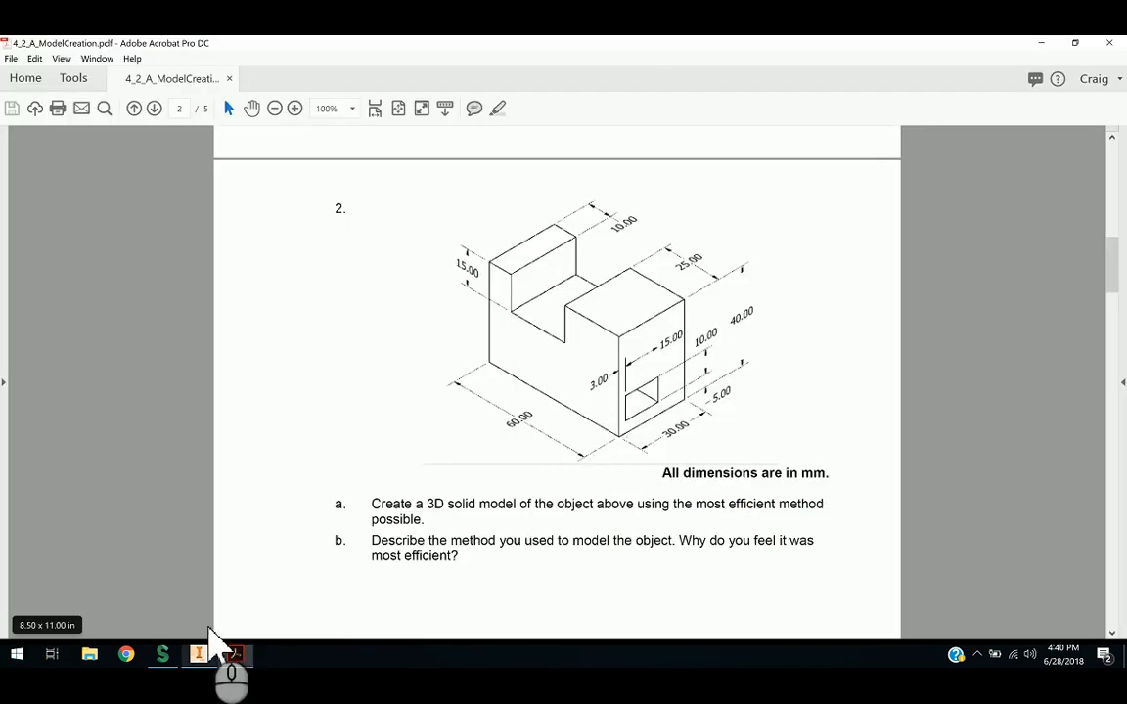
click(199, 653)
click(341, 252)
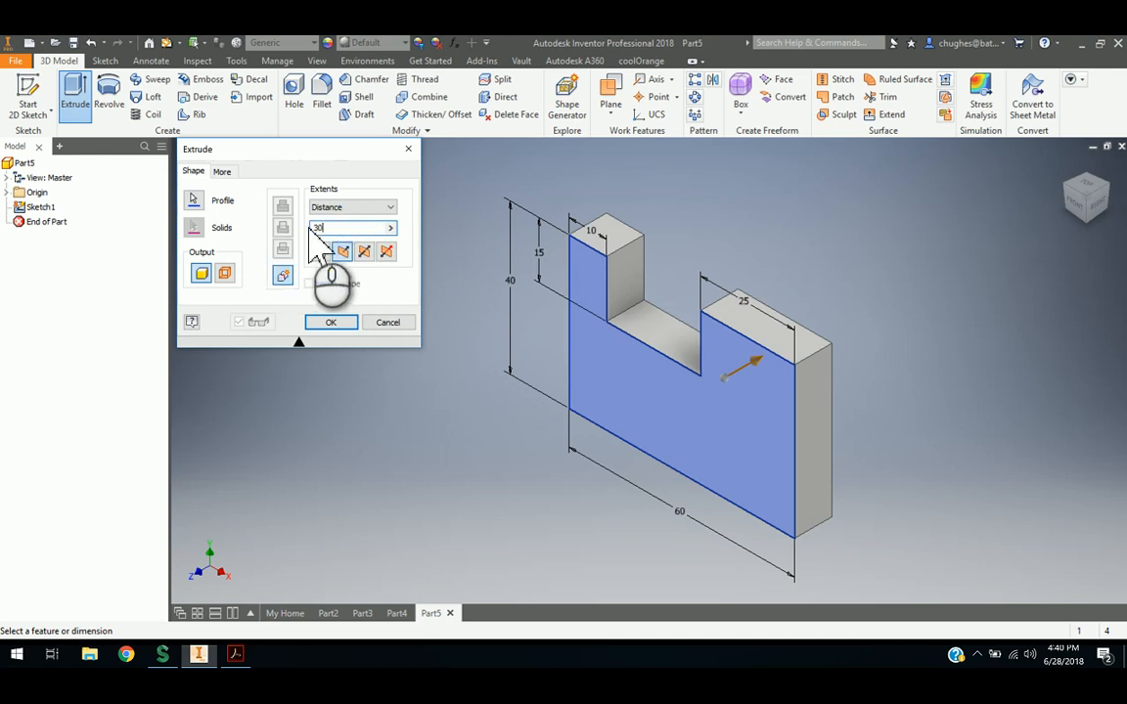
click(331, 322)
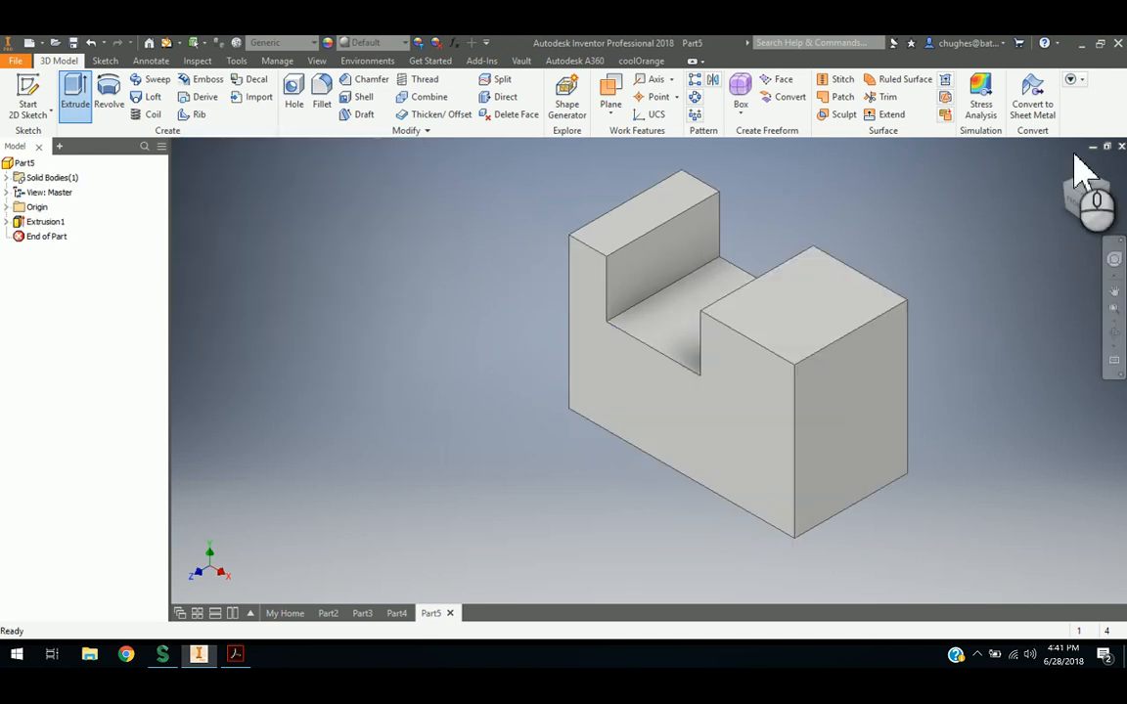
Start a 2D sketch on the block's right end face and consult the PDF drawing for the rectangular opening
middle_click(467, 267)
middle_click(467, 267)
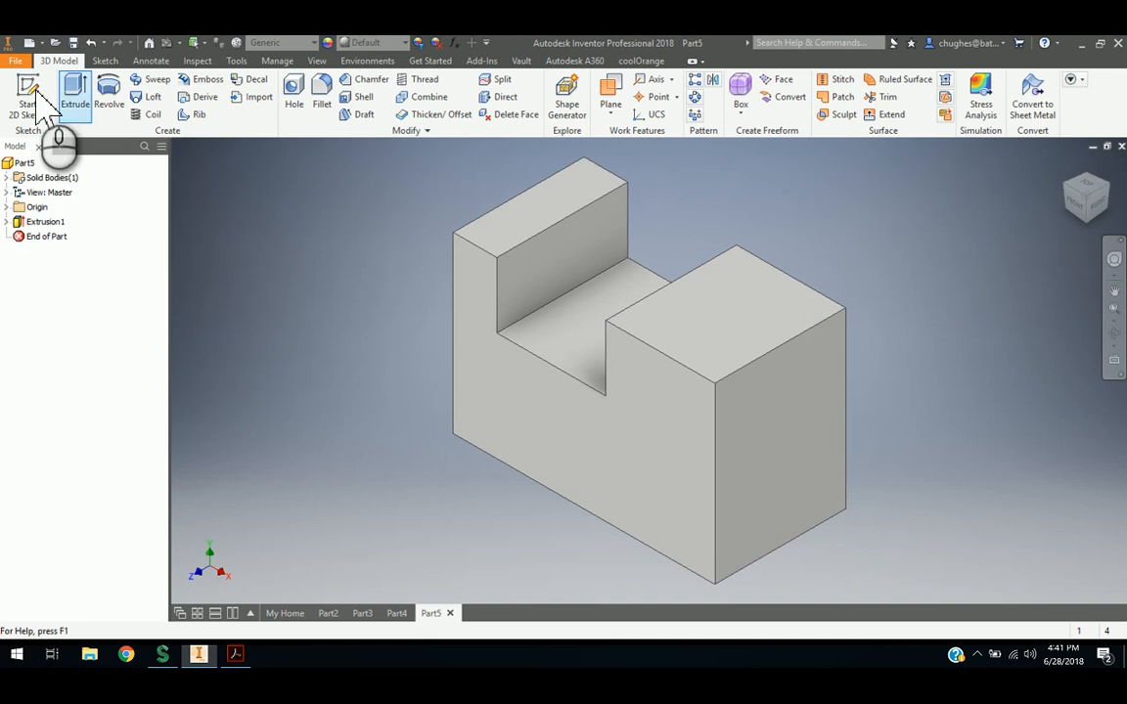
click(29, 104)
click(763, 450)
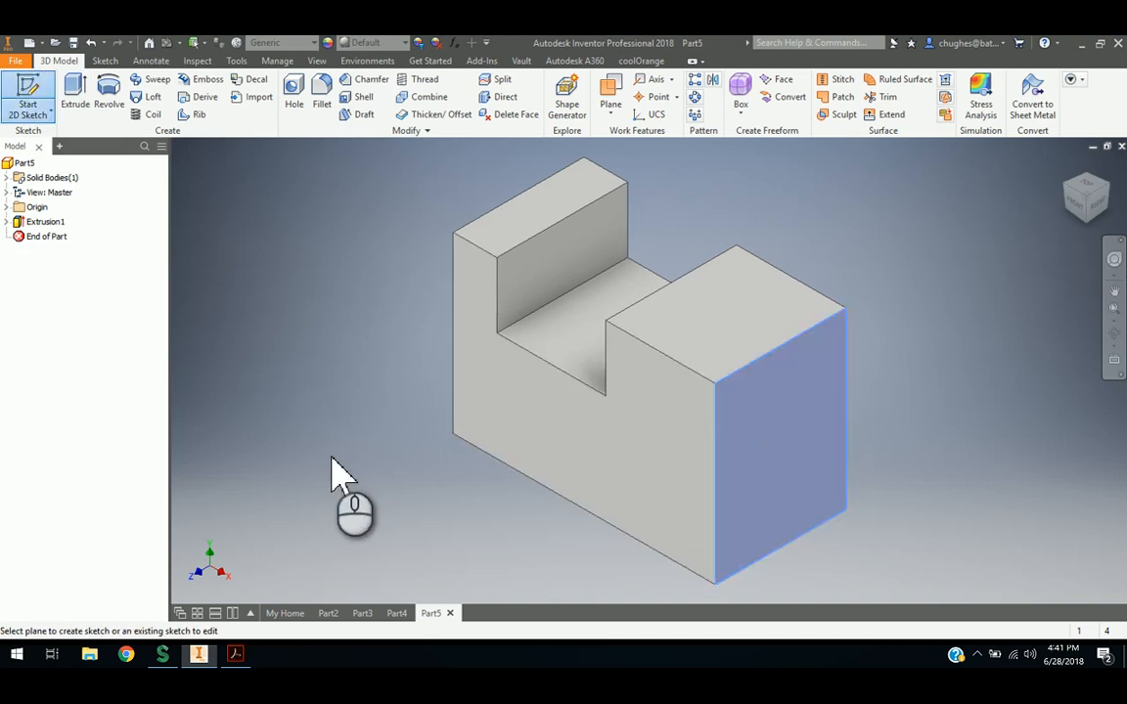
click(235, 654)
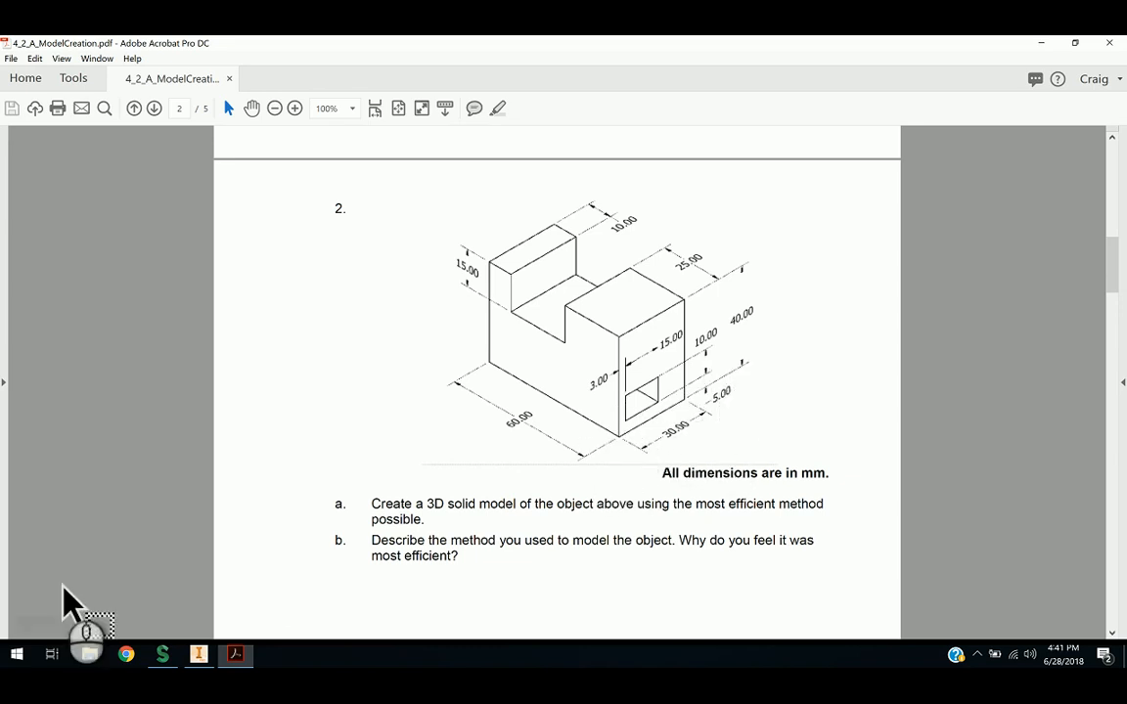
click(285, 237)
key(alt+Tab)
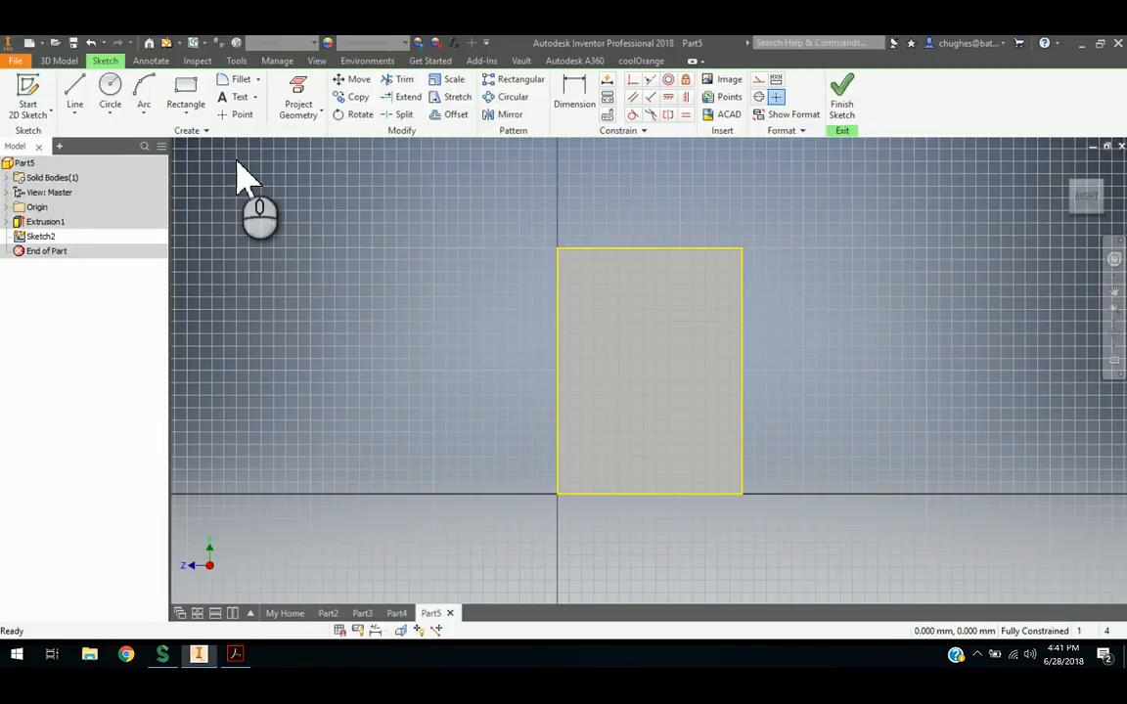
Sketch a small two-point rectangle inside the lower part of the right end face
click(185, 93)
click(594, 405)
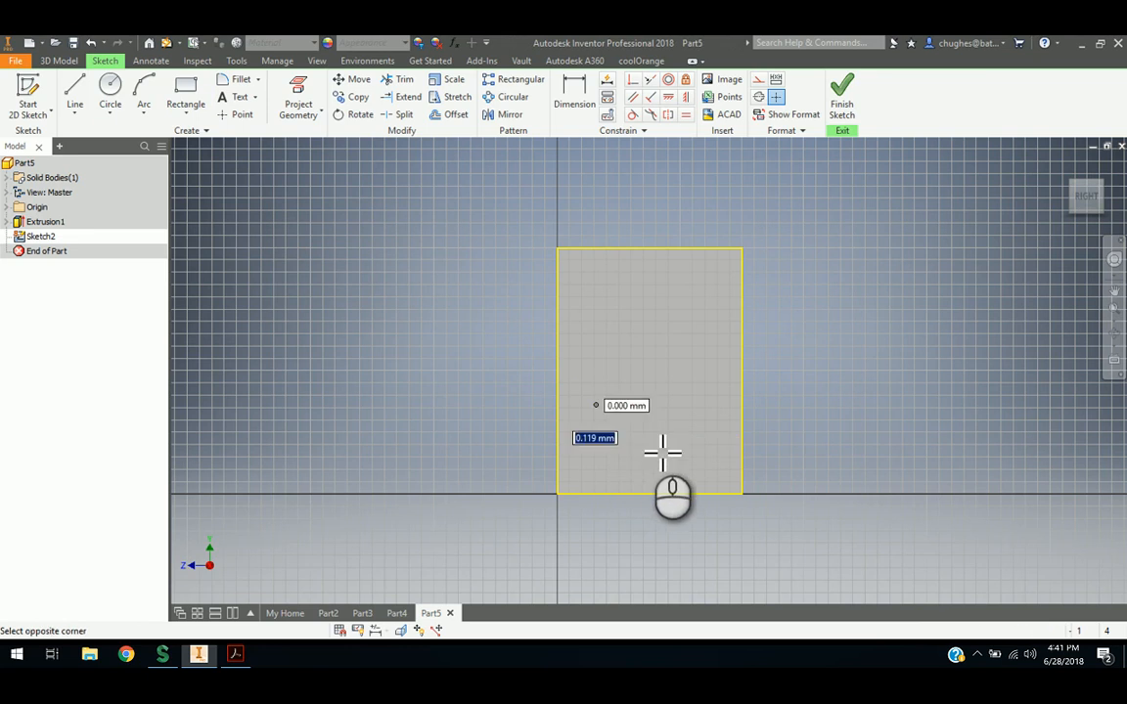
click(675, 448)
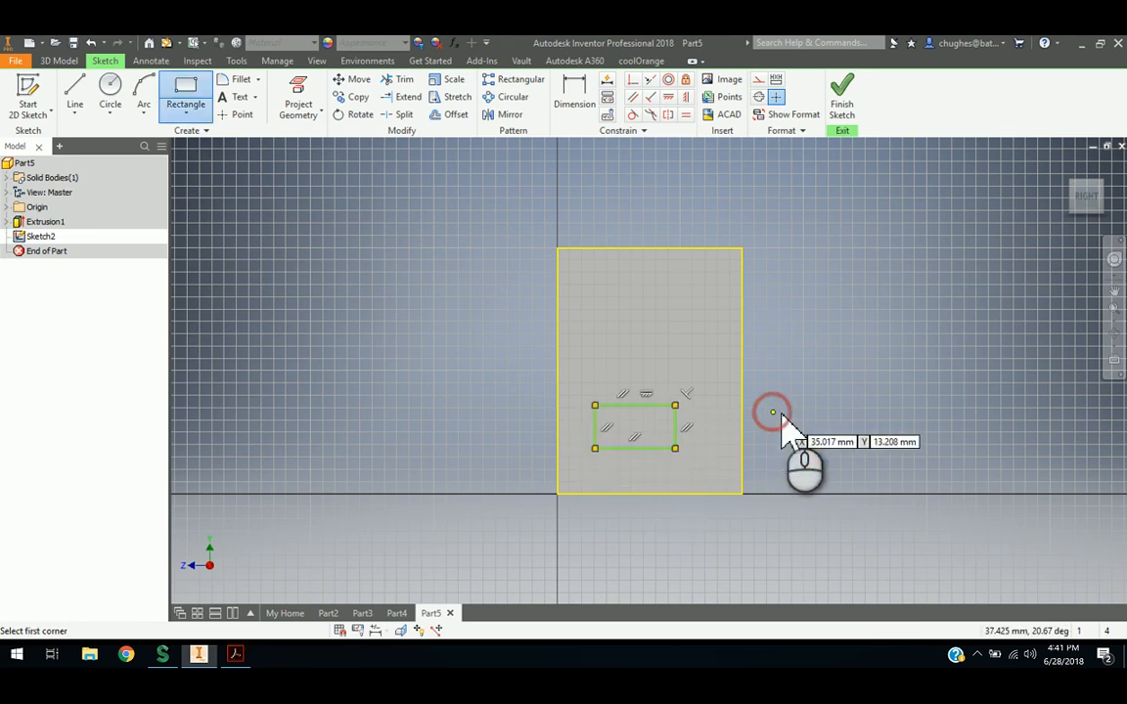
right_click(772, 412)
click(826, 415)
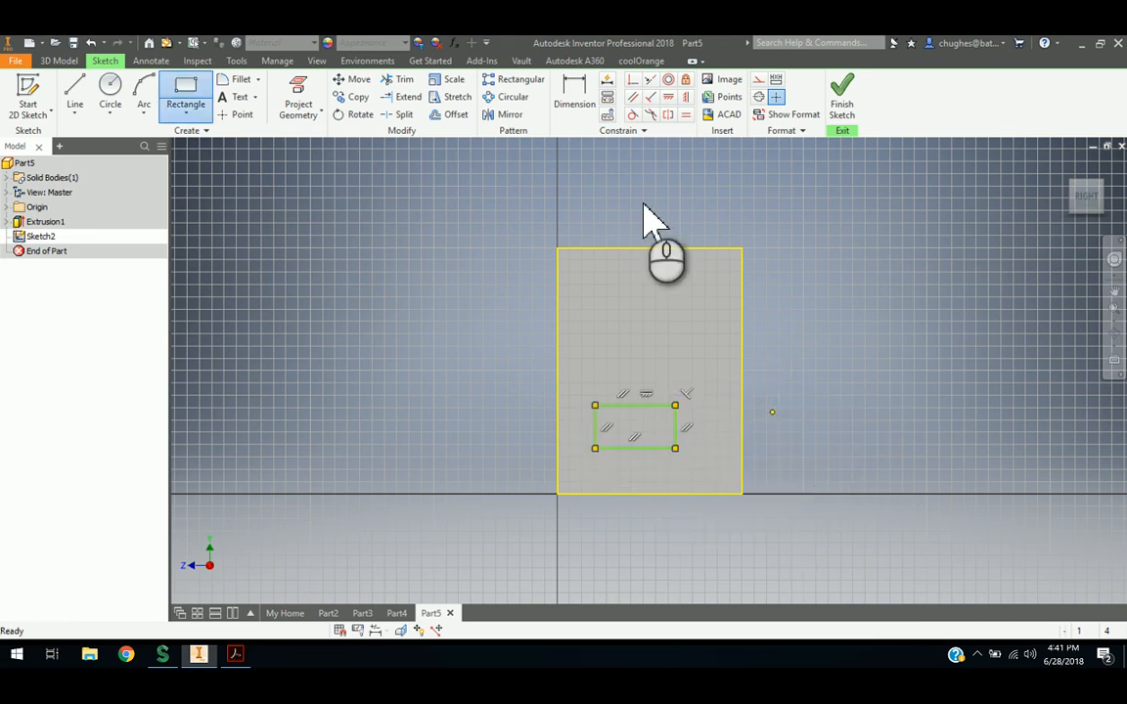
Dimension the rectangle's bottom edge 5 mm above the bottom edge of the block's end face
click(575, 95)
click(642, 493)
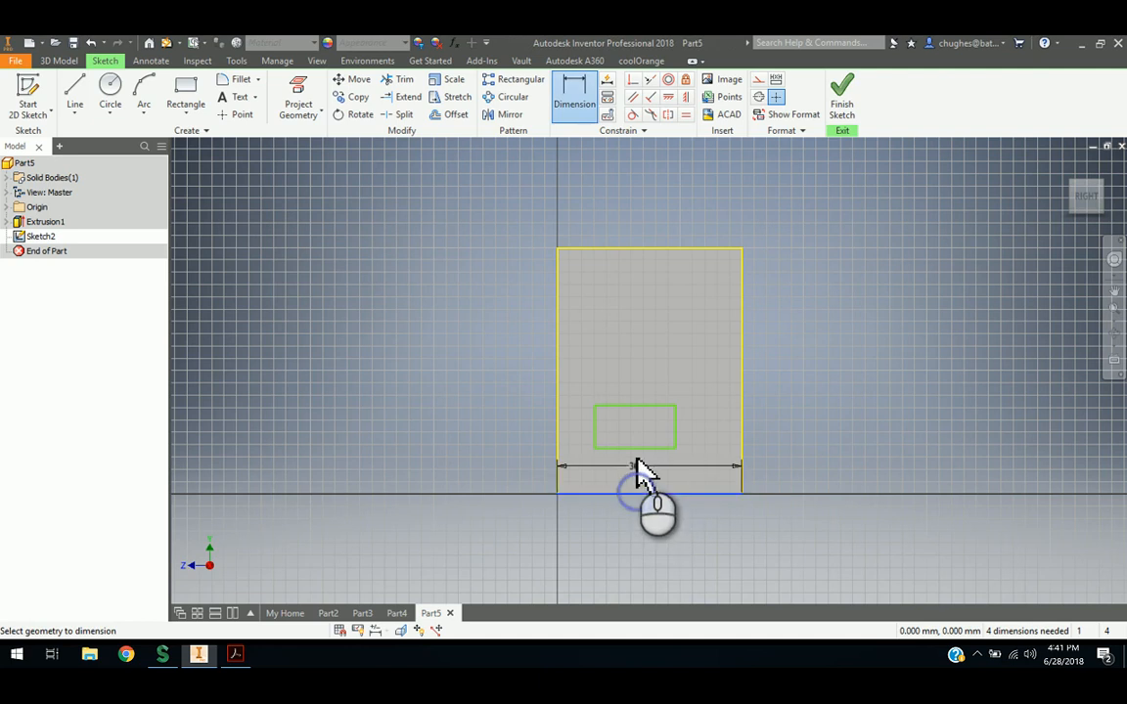
click(635, 448)
click(797, 475)
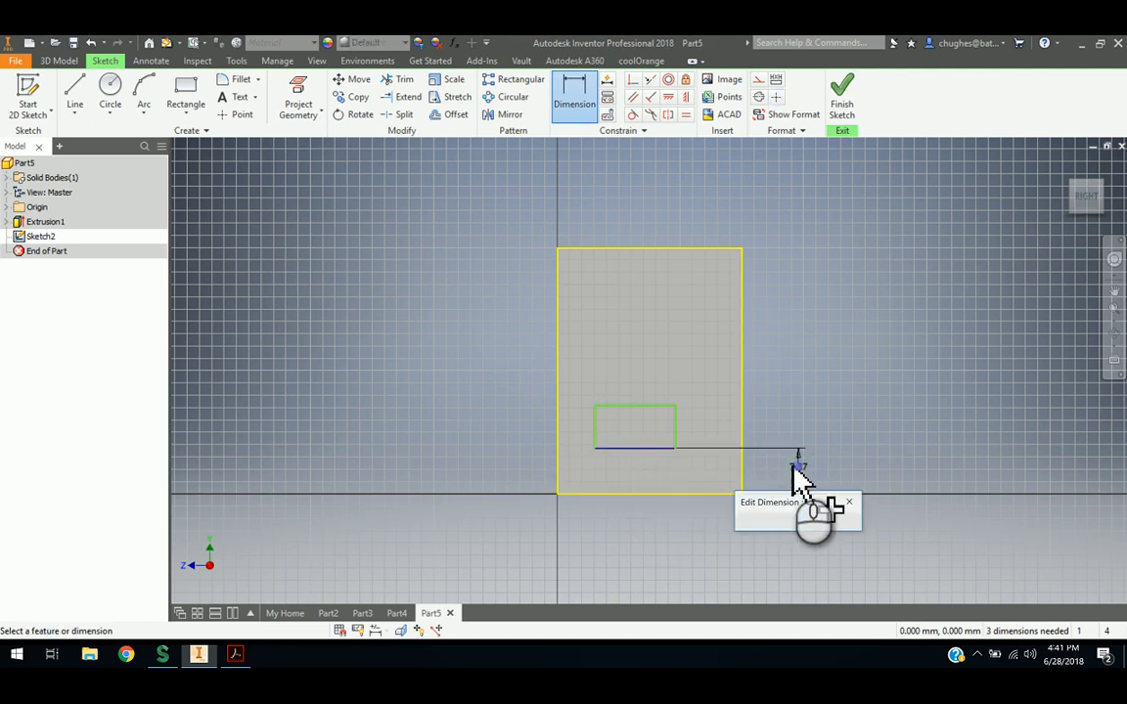
text(5)
key(Return)
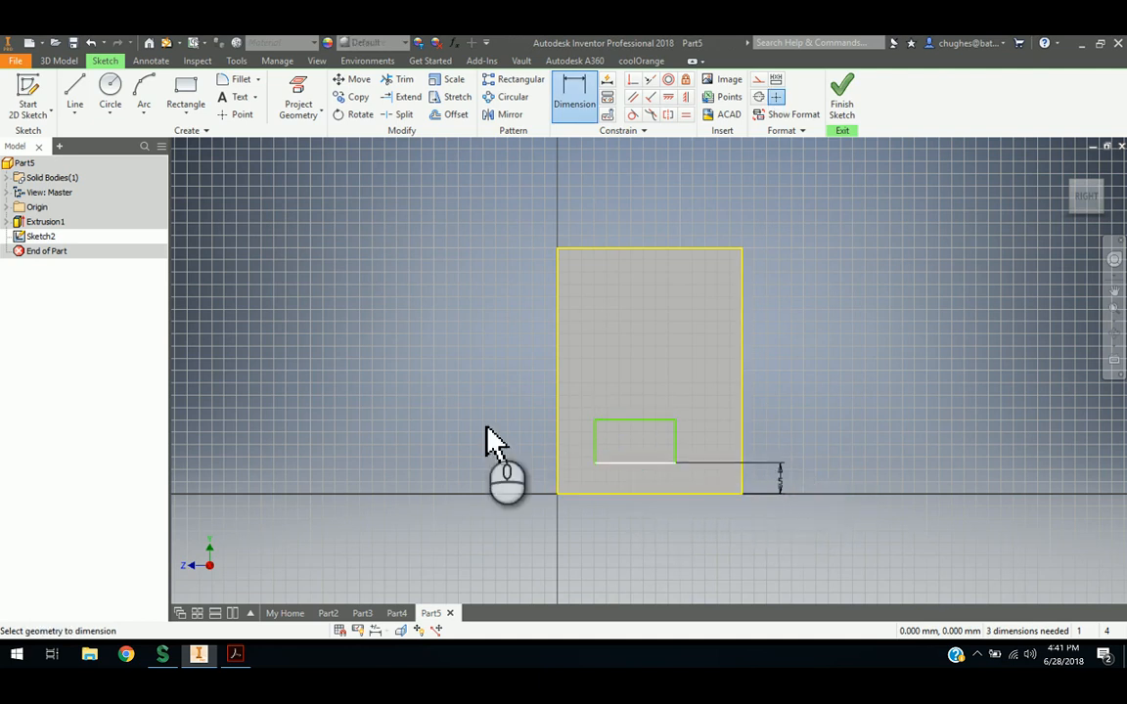
Dimension the rectangle's left side 3 mm from the left edge of the end face
click(568, 446)
click(558, 446)
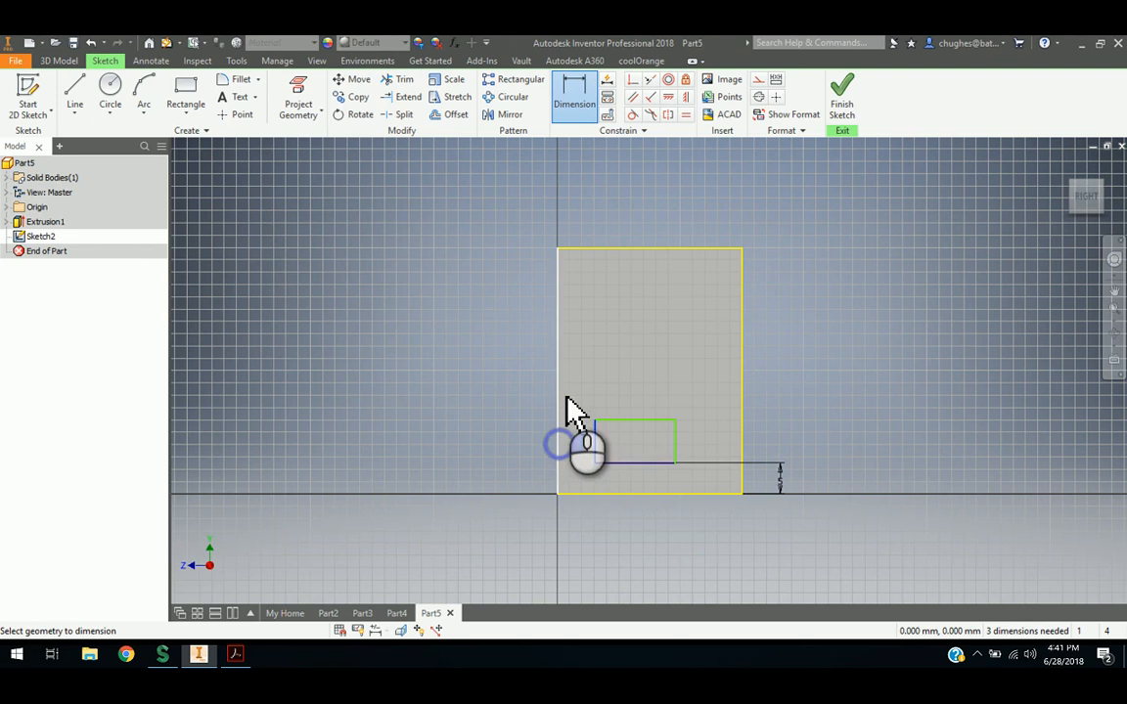
click(573, 369)
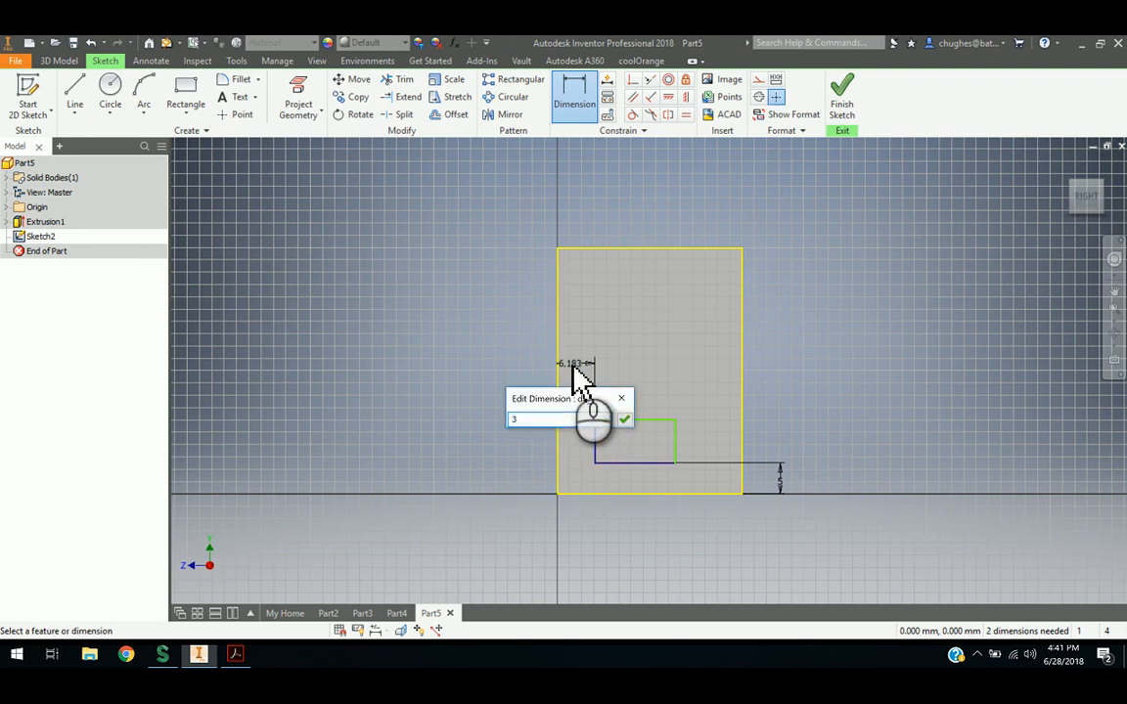
key(Return)
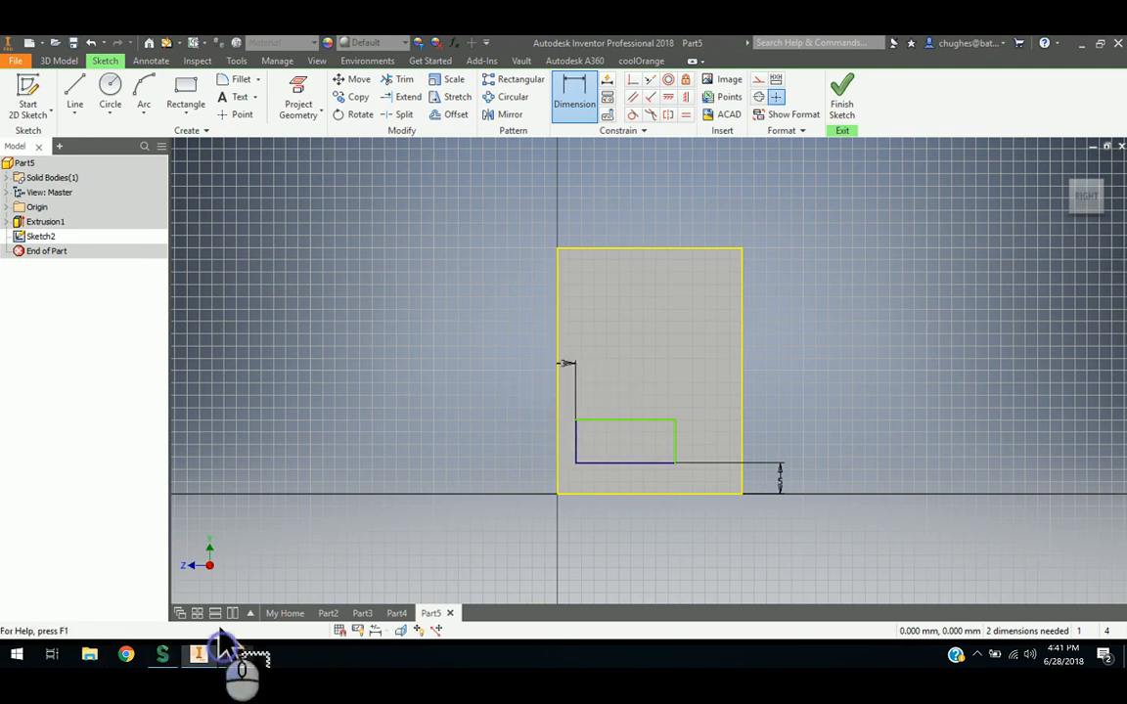
Check the opening's size in the PDF drawing and dimension the rectangle's width as 15 mm
click(227, 656)
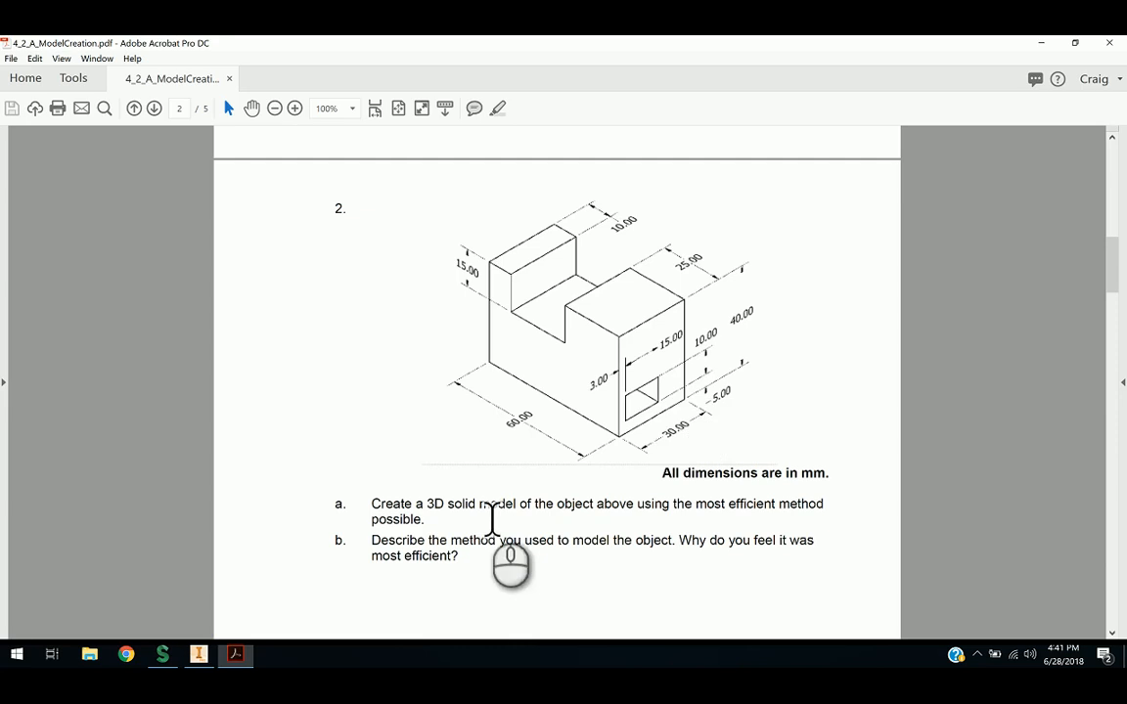
click(198, 654)
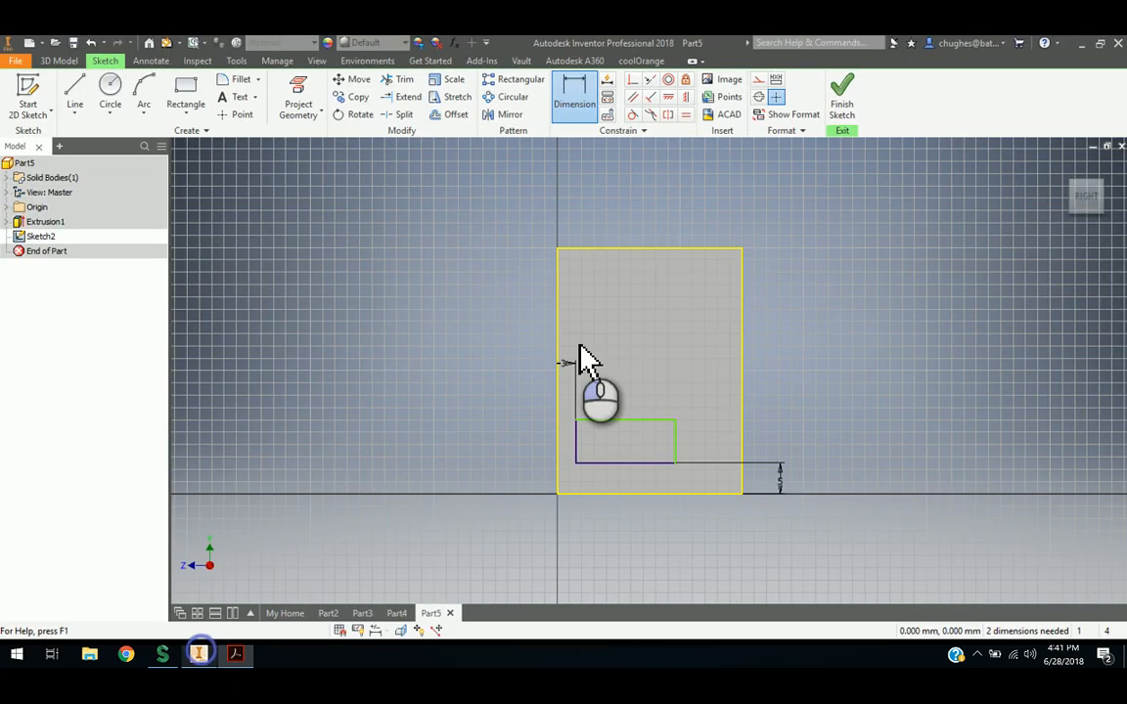
click(675, 436)
click(629, 377)
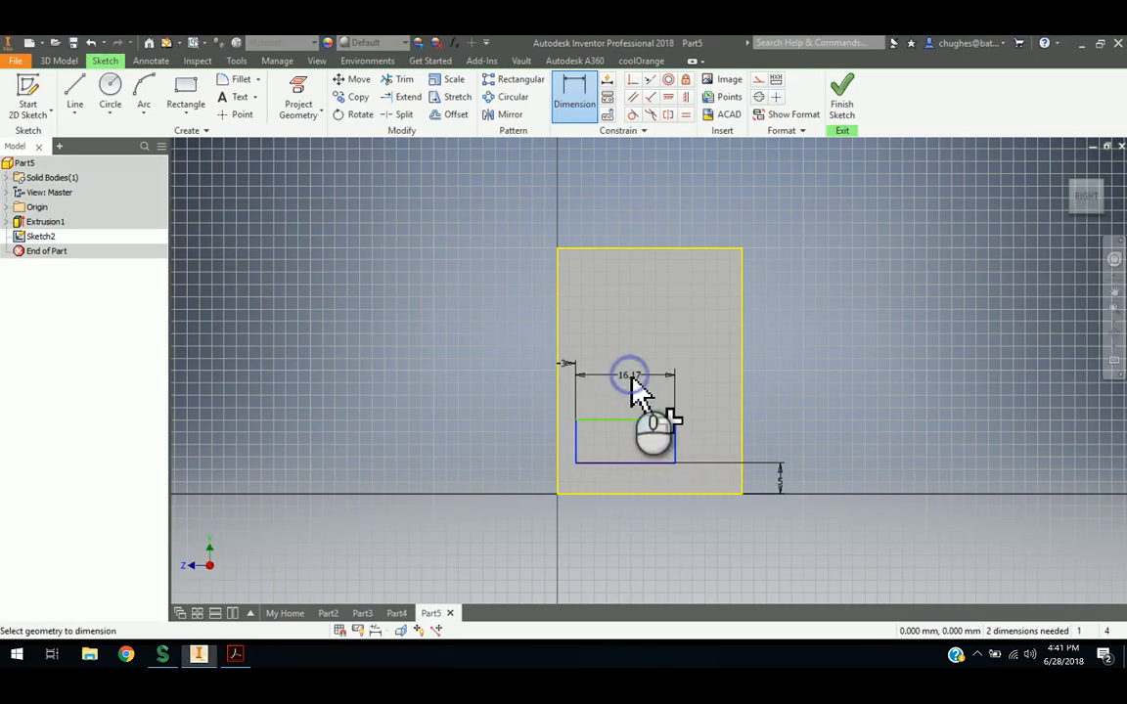
text(15)
key(Return)
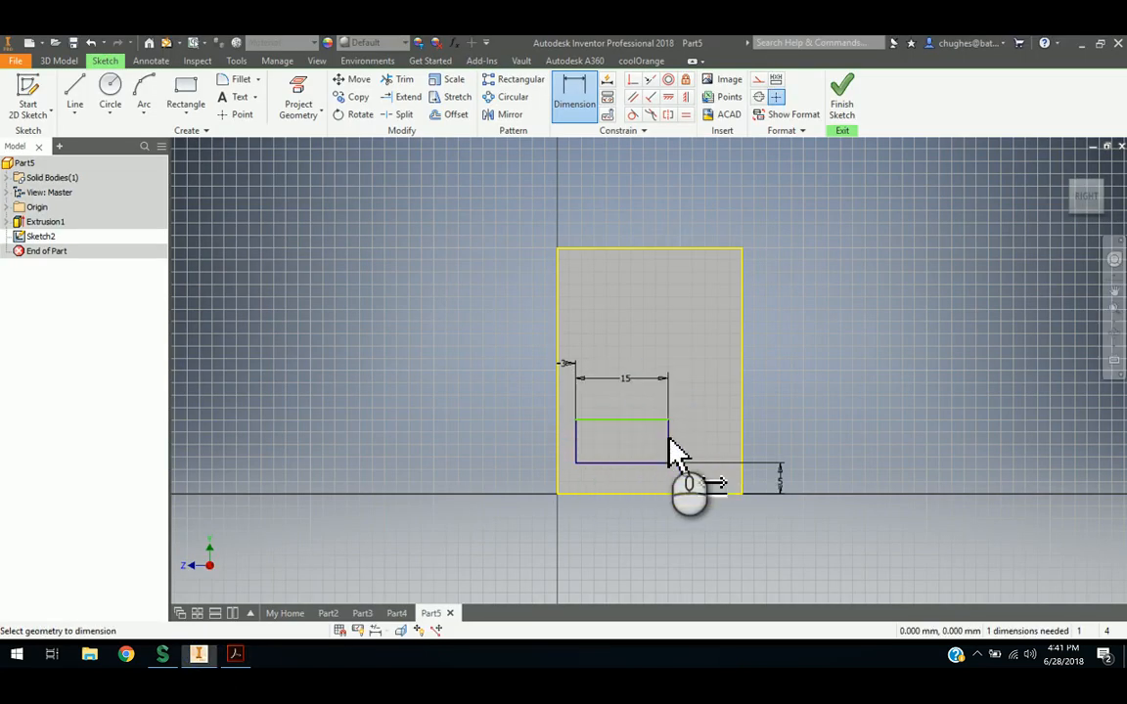
Dimension the rectangle's height as 10 mm and finish the sketch
click(667, 438)
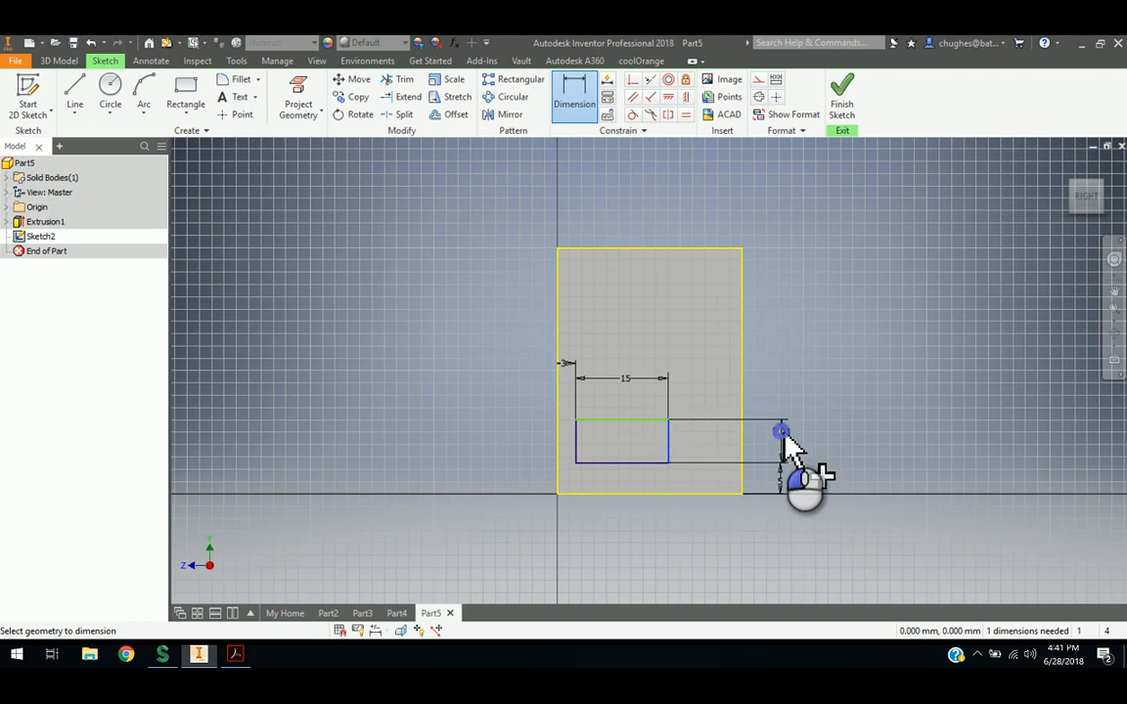
click(783, 432)
text(10)
key(Return)
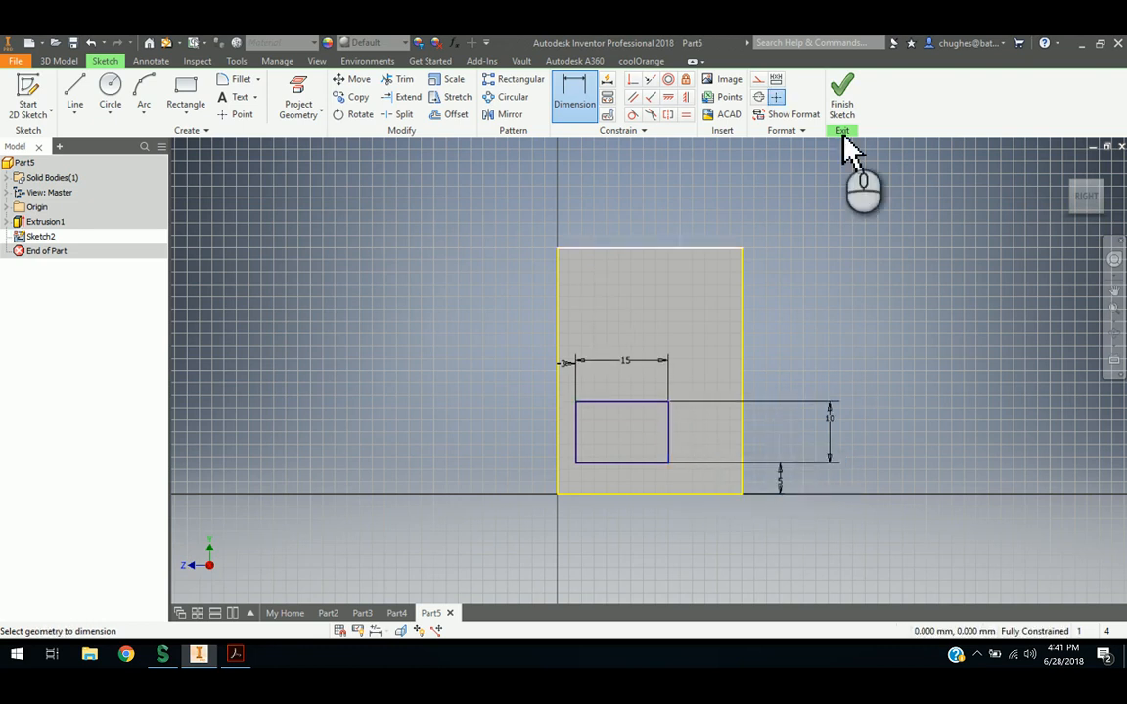
click(841, 98)
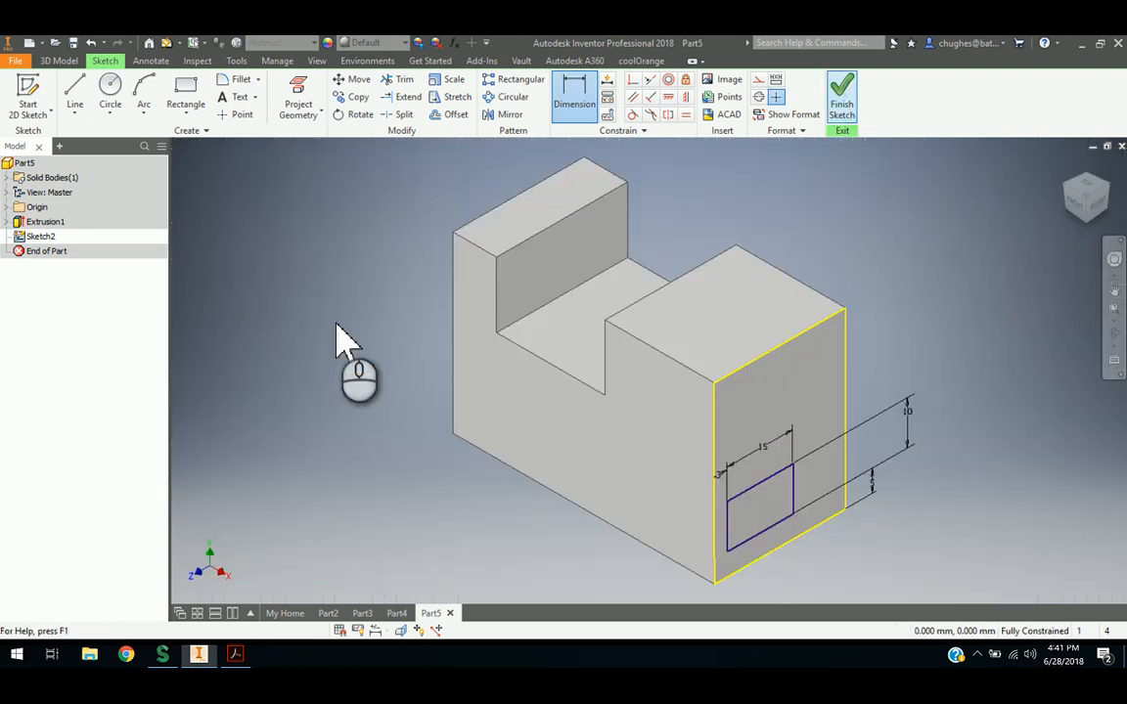
Consult the PDF drawing again and extrude the rectangle as a cut with extents All, passing through the whole length of the block
click(235, 653)
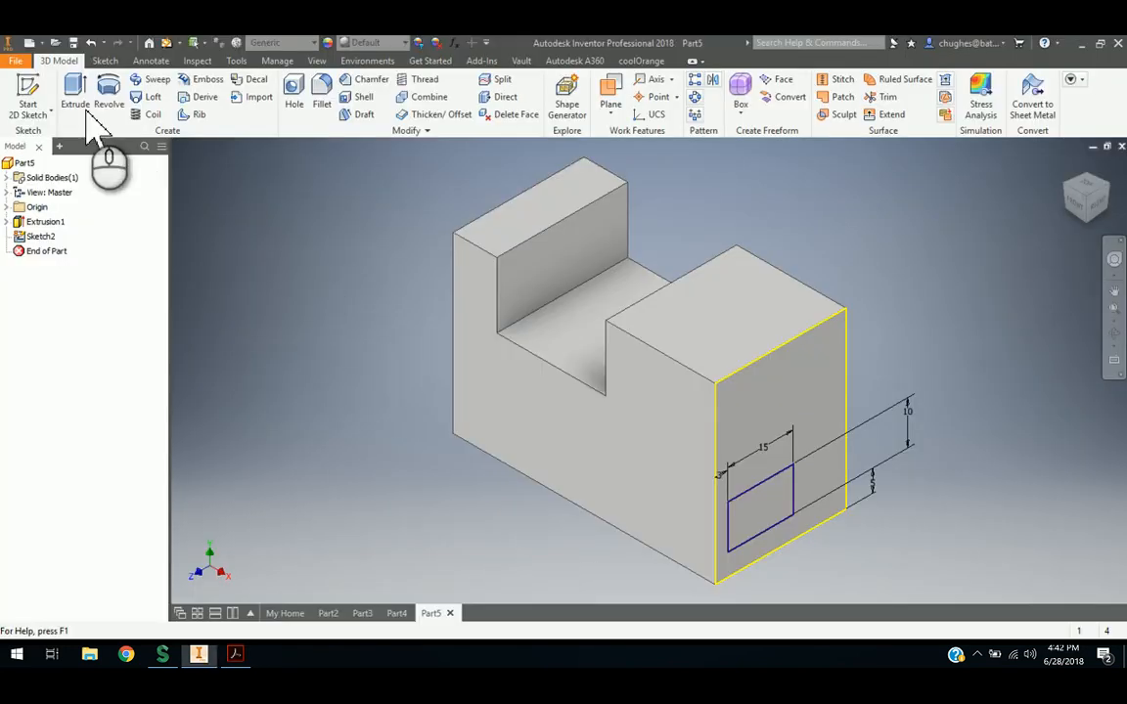
click(79, 101)
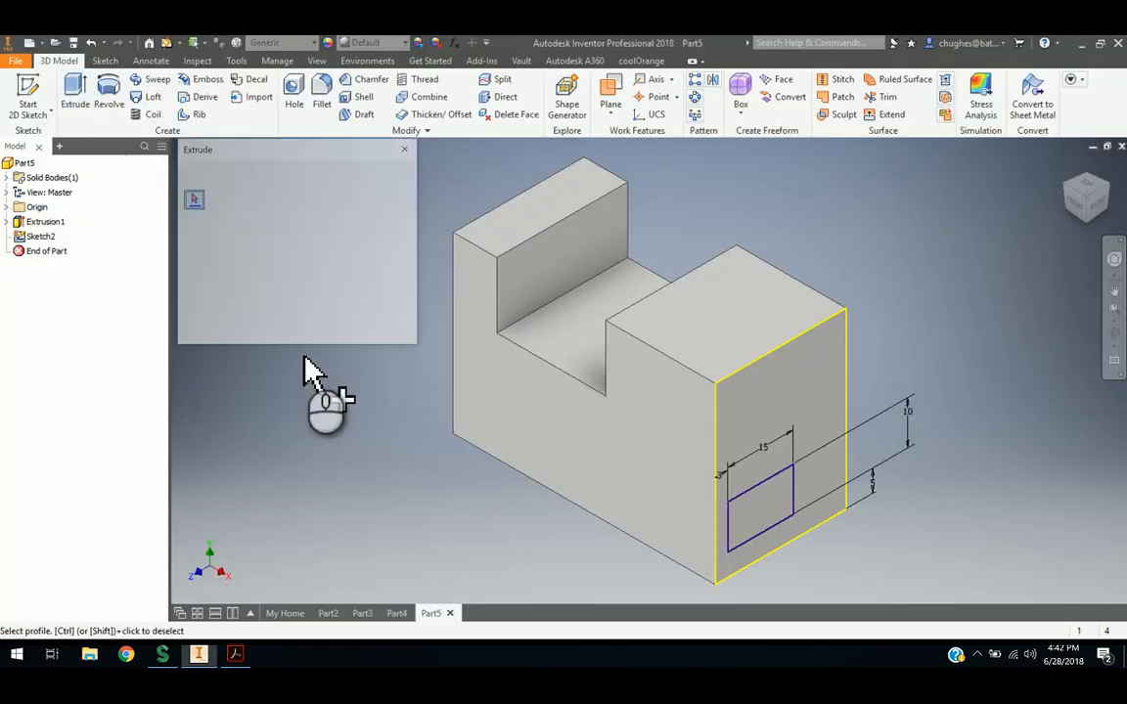
click(758, 533)
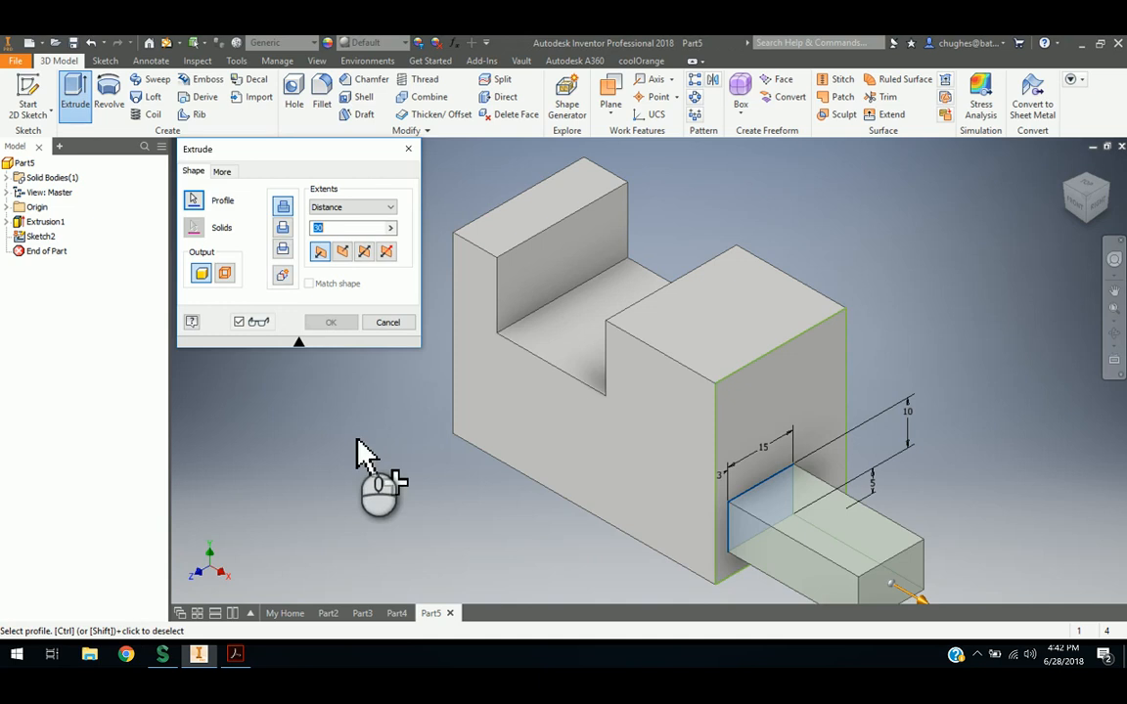
click(281, 231)
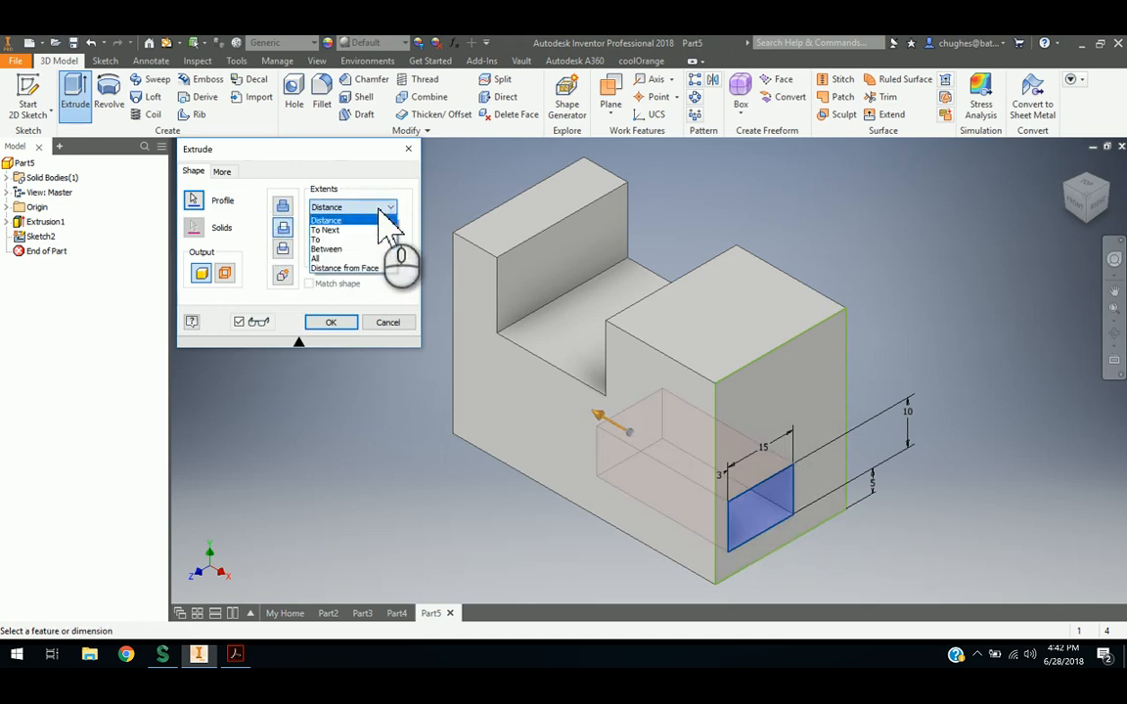
click(348, 258)
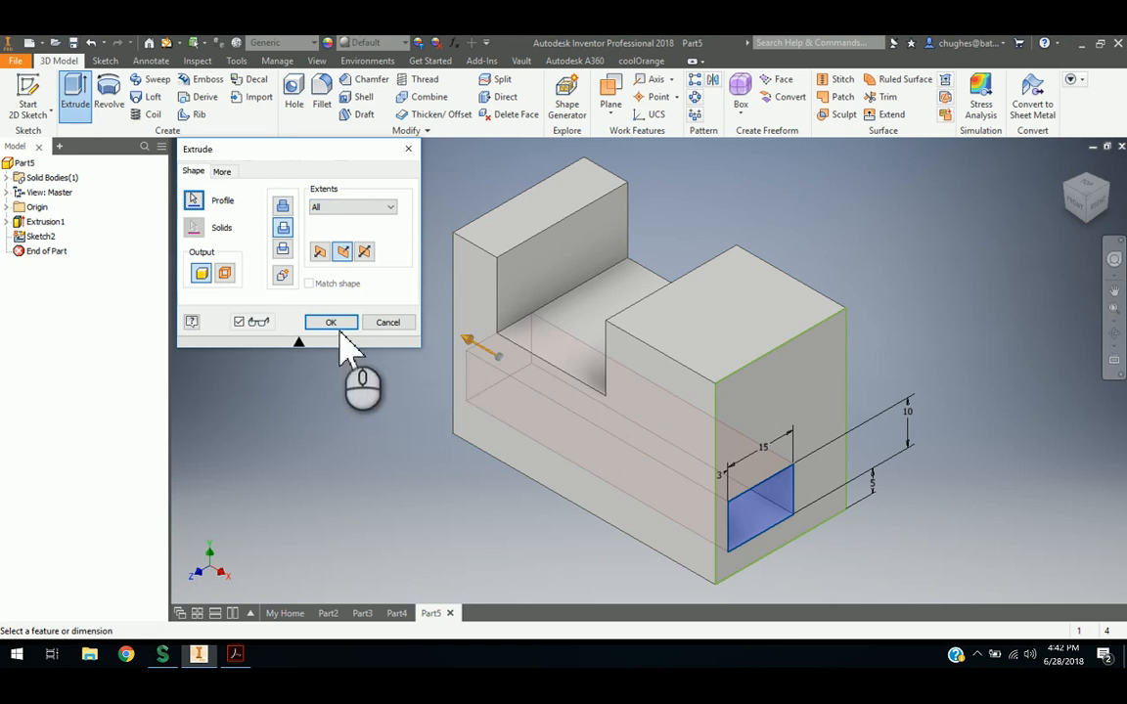
click(333, 323)
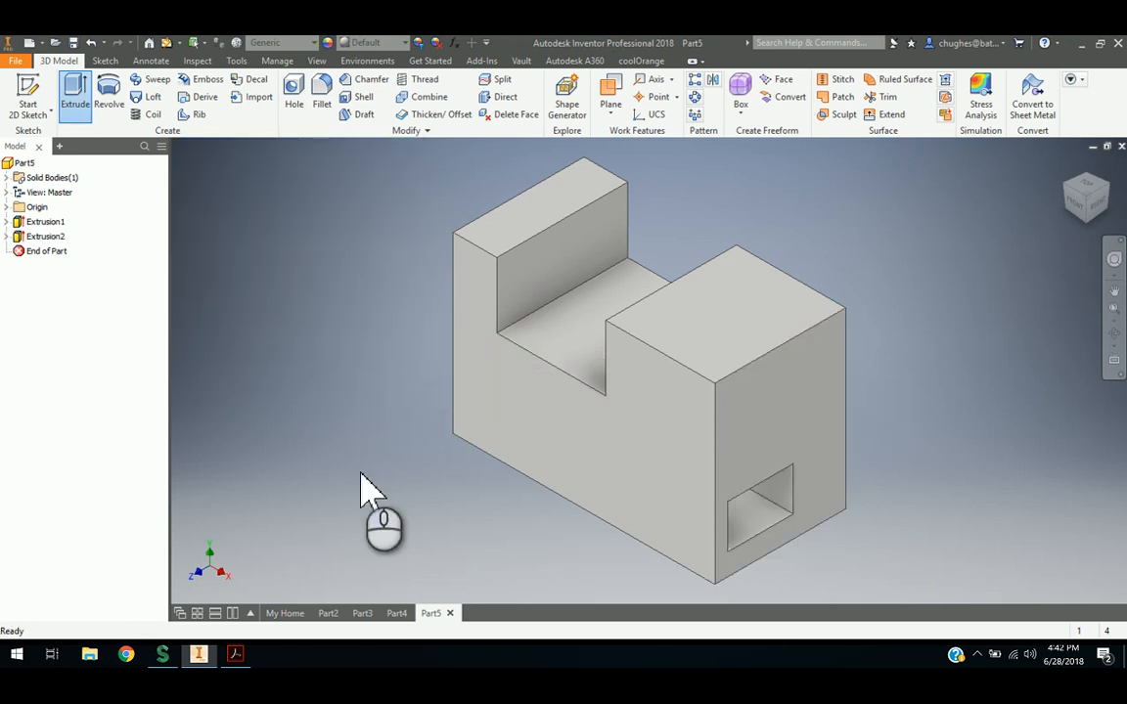